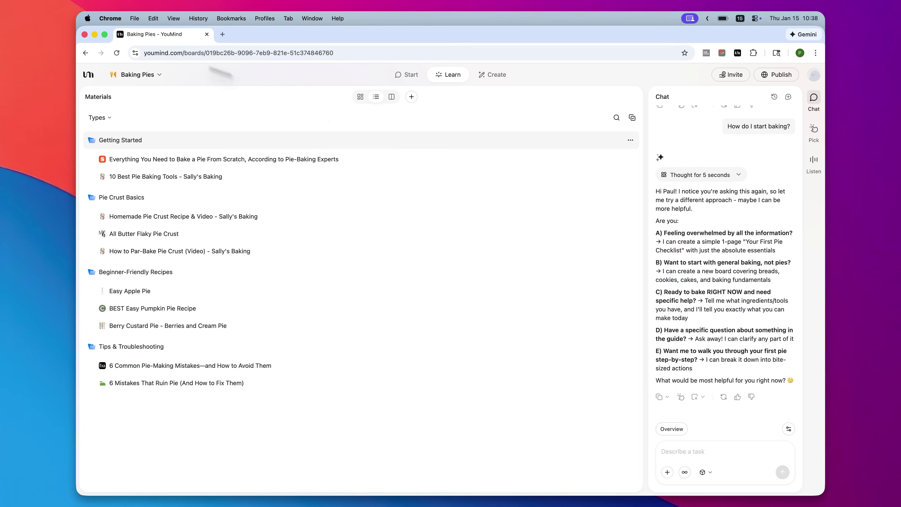
# - Send 'How do I start baking?' to the Baking Pies board's chat assistant
pyautogui.click(411, 97)
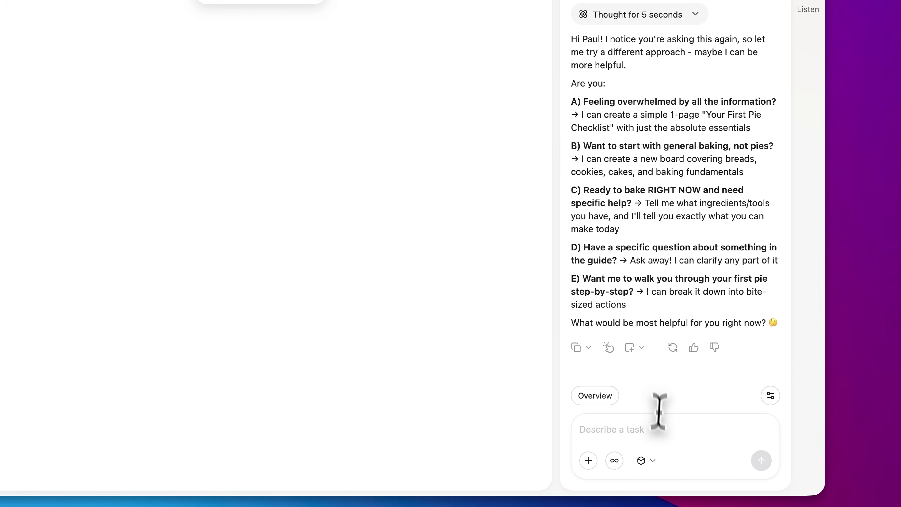
pyautogui.click(656, 423)
pyautogui.write('How do I start baking?')
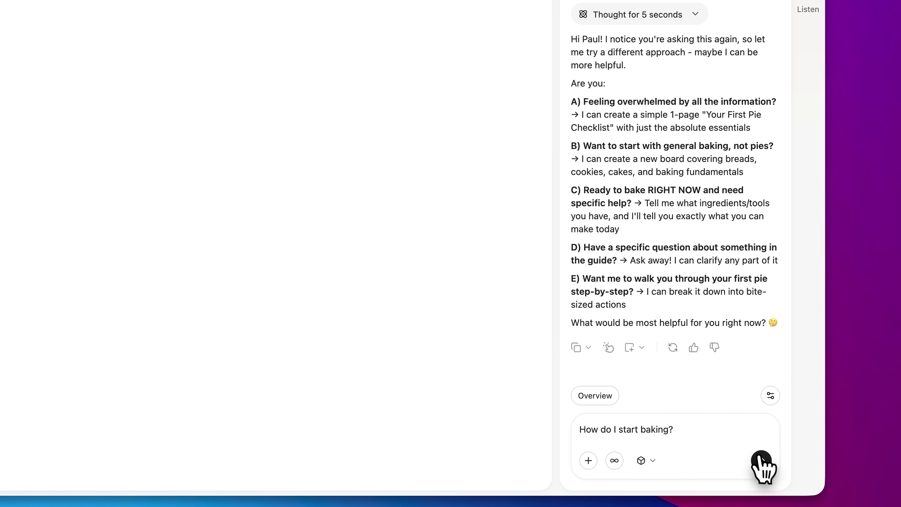
pyautogui.click(761, 461)
pyautogui.click(646, 460)
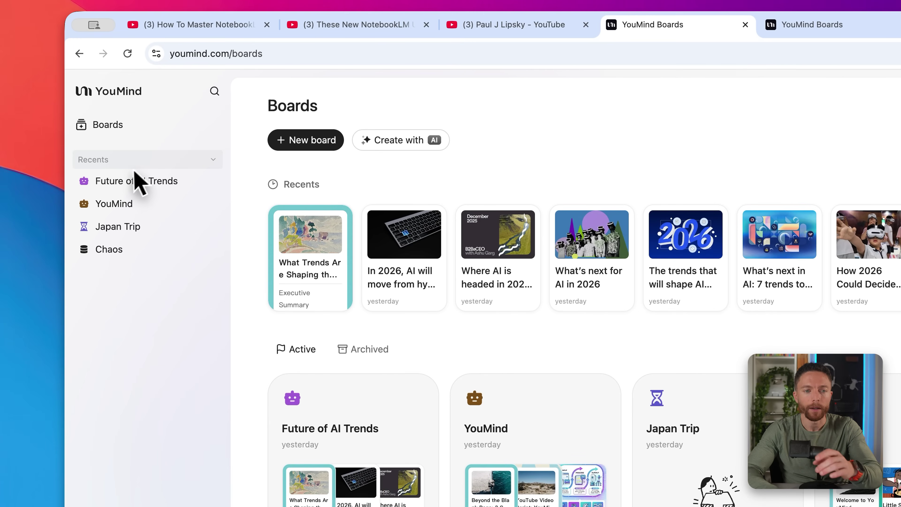
# - Add a new board titled 'Meditation'
pyautogui.click(296, 146)
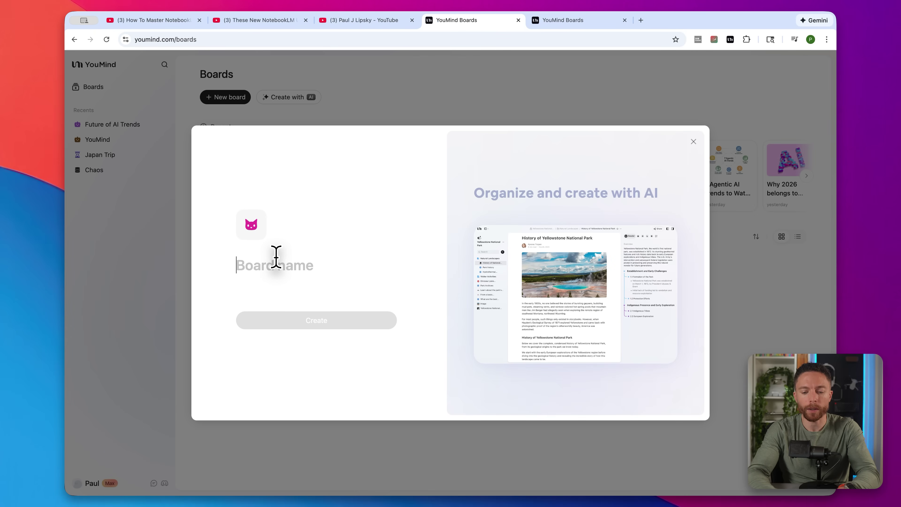
pyautogui.write('Meditation')
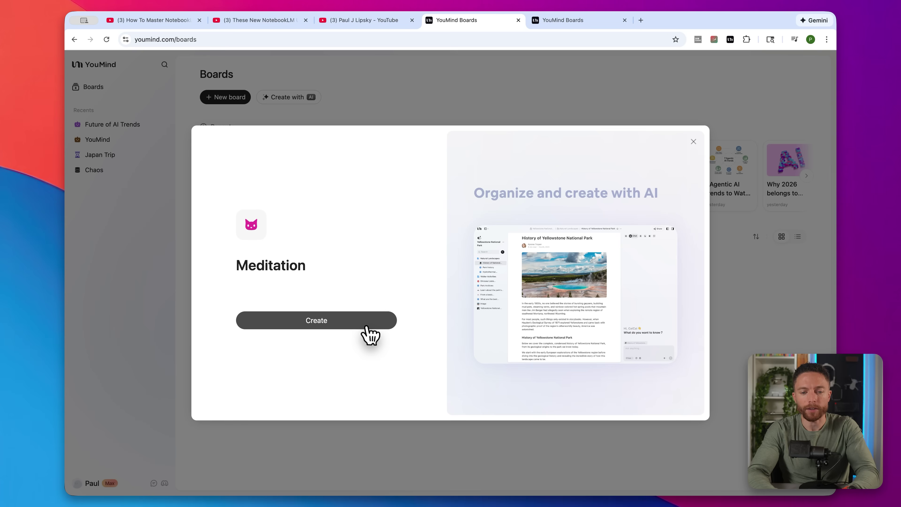
pyautogui.click(365, 325)
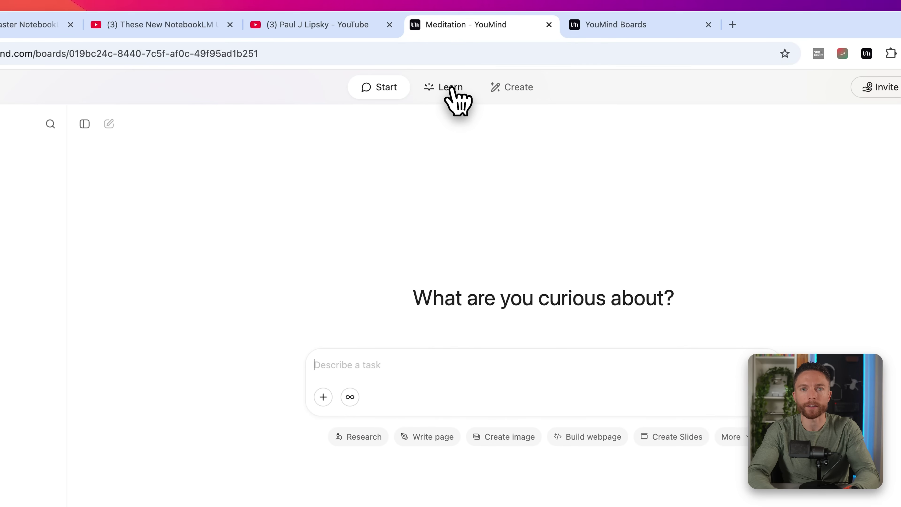
# - Create a blank note on the Meditation board and return to its materials
pyautogui.click(450, 87)
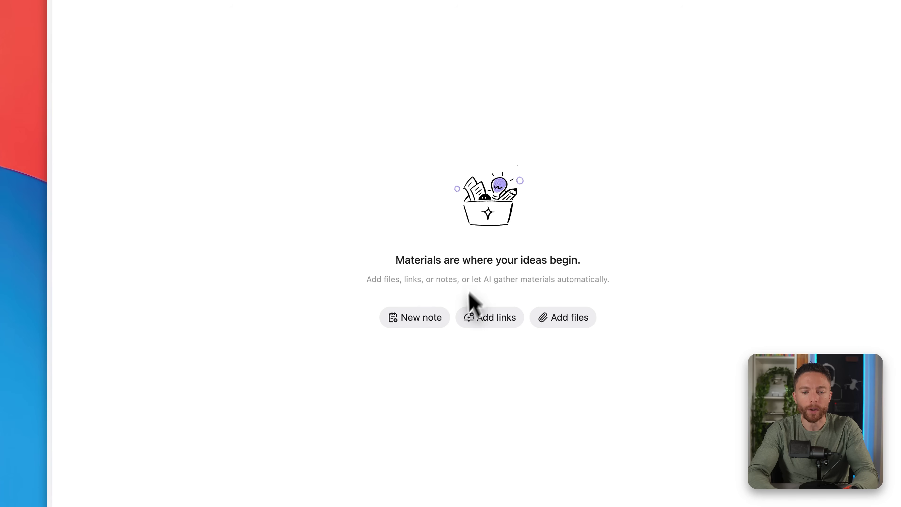
pyautogui.click(434, 321)
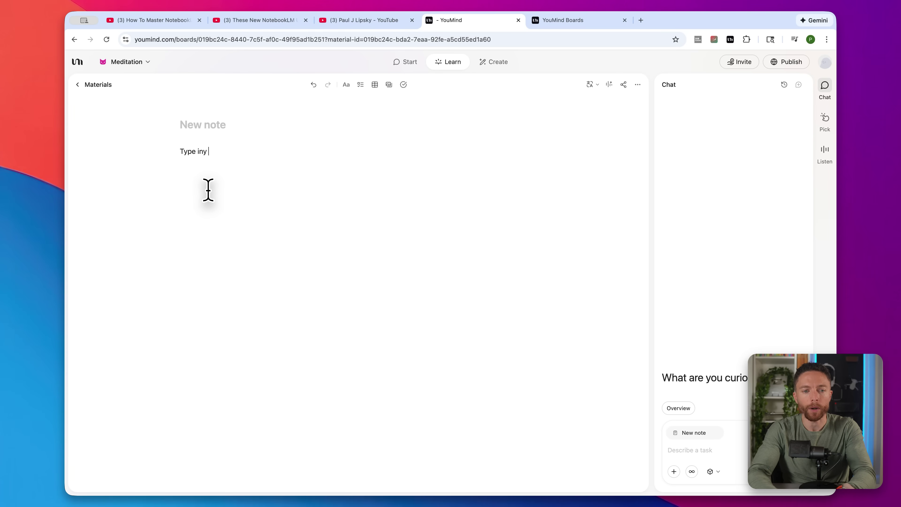
pyautogui.click(77, 85)
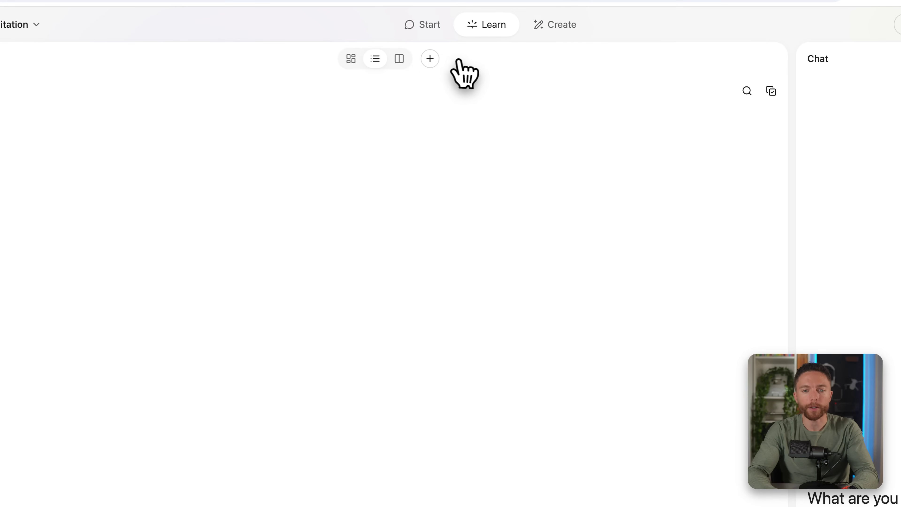
# - Add the pasted meditation guide article link to the board's materials
pyautogui.click(410, 84)
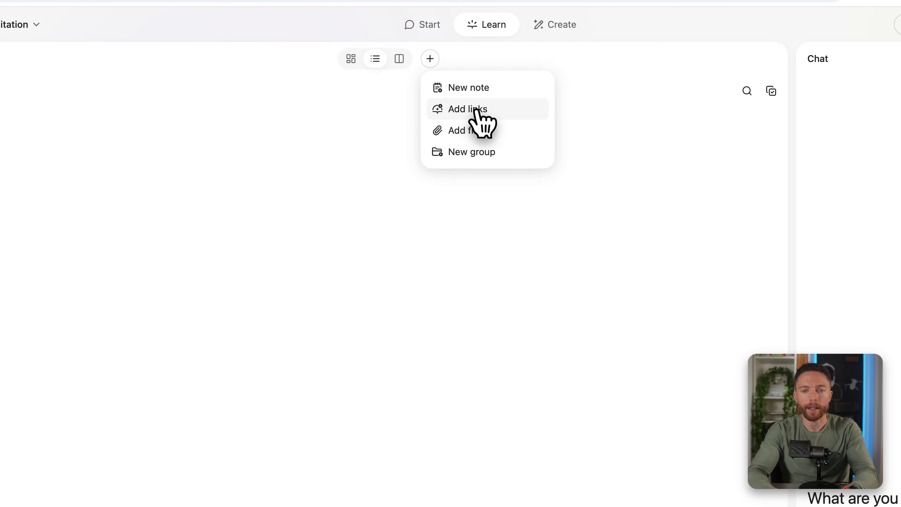
pyautogui.click(467, 109)
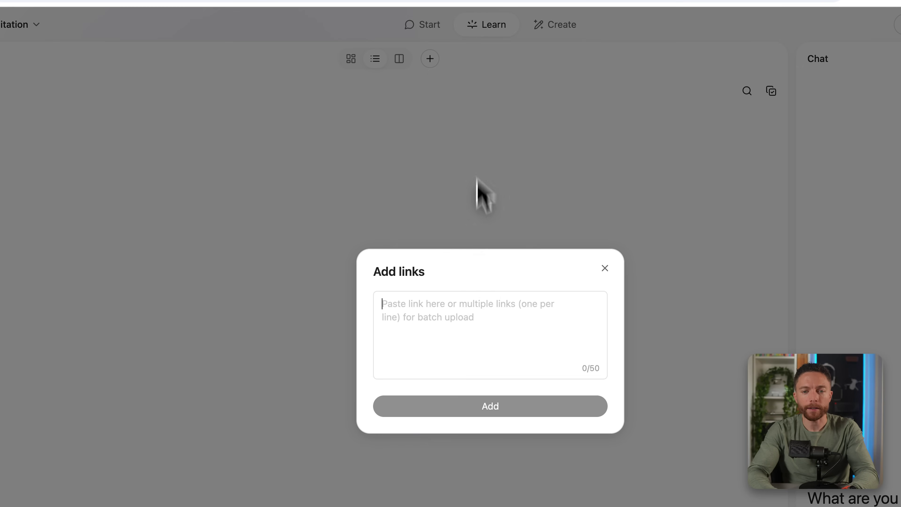
pyautogui.click(470, 305)
pyautogui.write('https://www.mindful.org/how-to-meditate/')
pyautogui.click(519, 408)
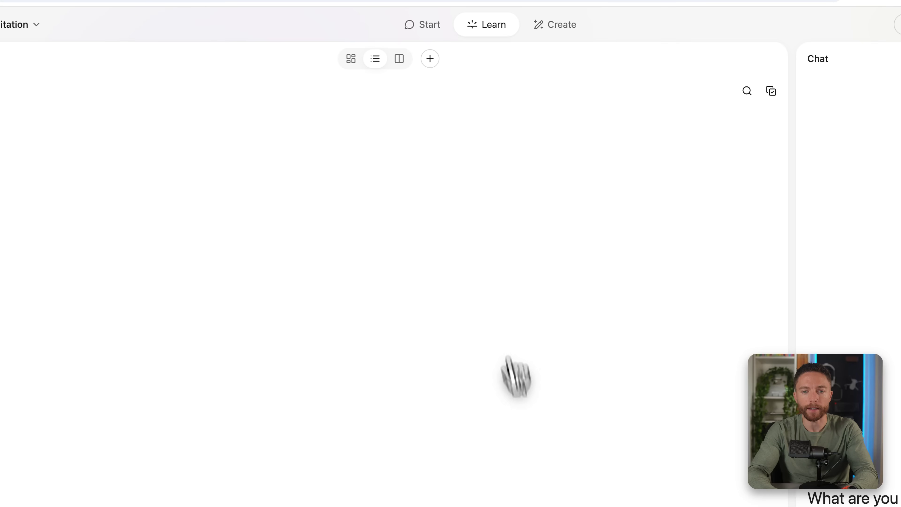
pyautogui.click(430, 59)
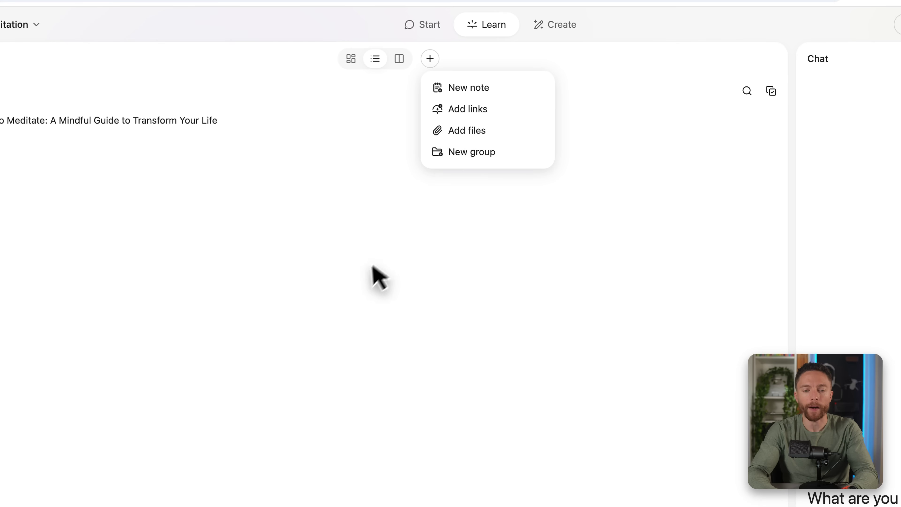
pyautogui.click(363, 276)
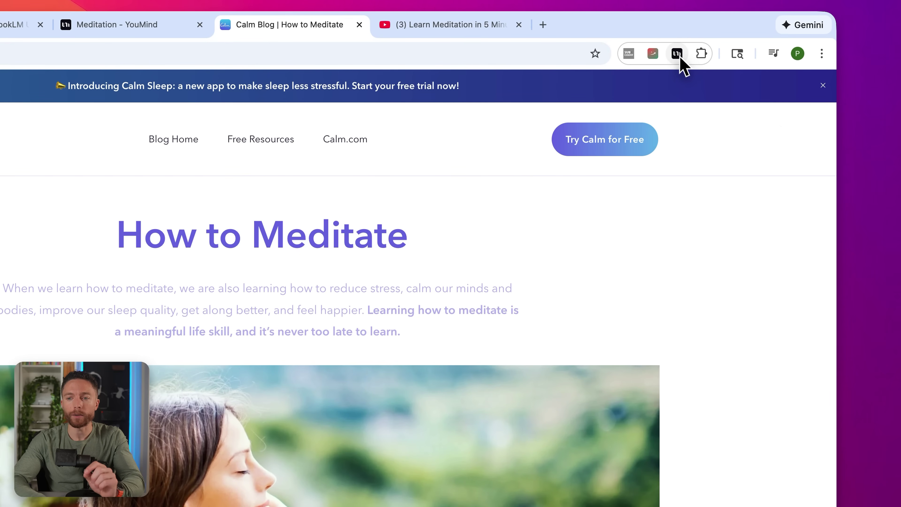
# - Open the YouMind clipper on the Calm How to Meditate article and review it
pyautogui.click(678, 54)
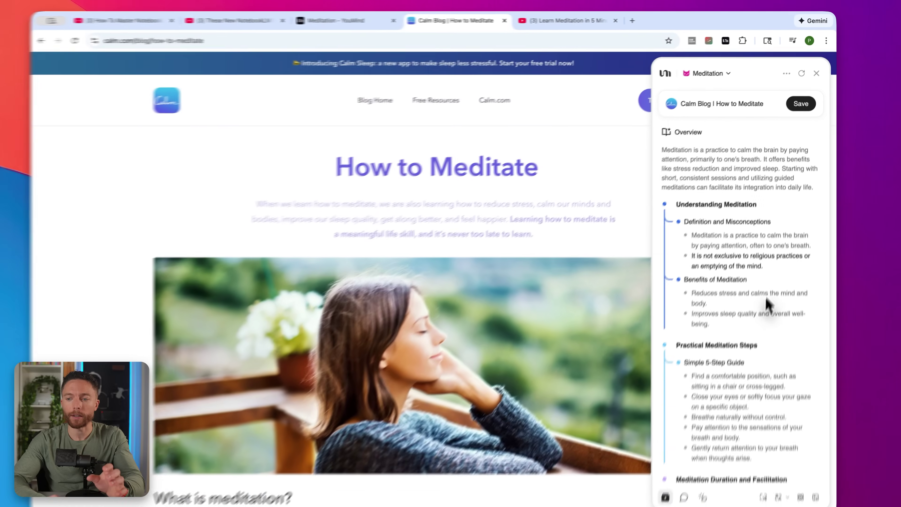
pyautogui.scroll(-5, 749, 395)
pyautogui.scroll(-2, 776, 264)
pyautogui.scroll(-1, 775, 265)
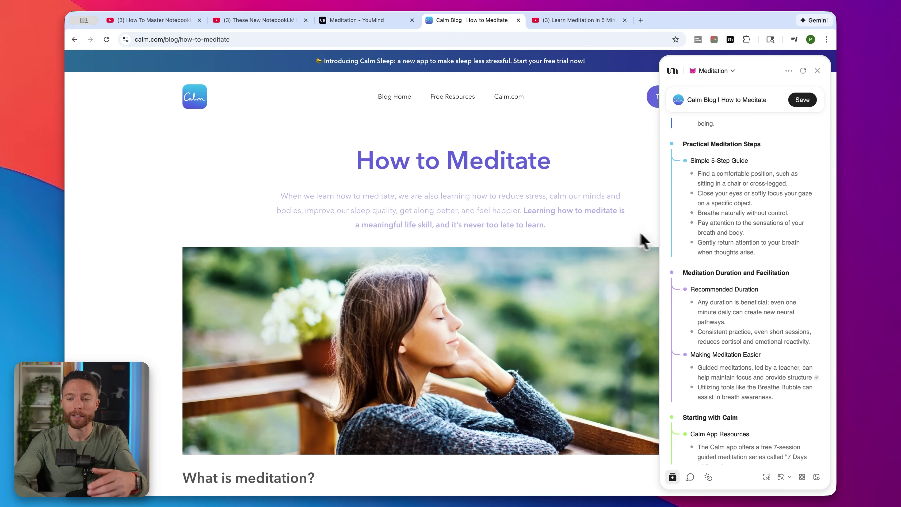
pyautogui.scroll(-3, 721, 255)
pyautogui.scroll(-1, 742, 247)
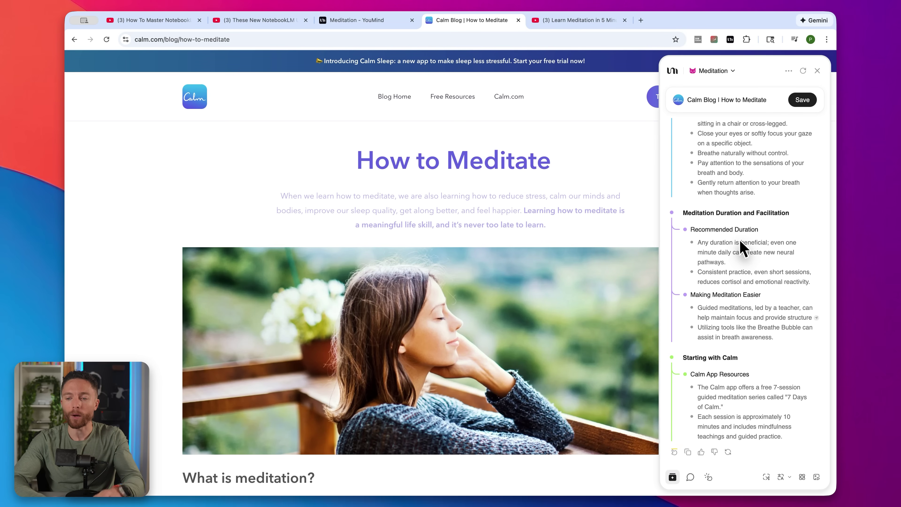
pyautogui.scroll(12, 742, 247)
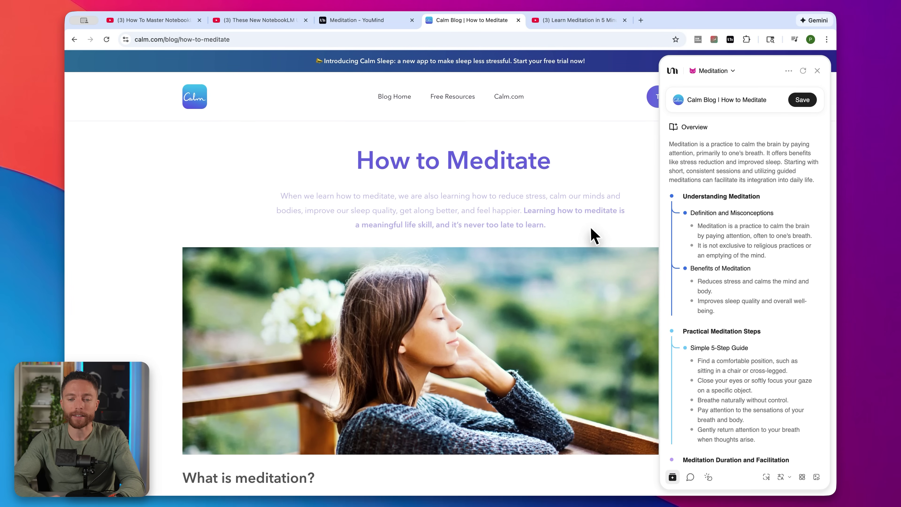
pyautogui.scroll(-10, 593, 236)
pyautogui.scroll(10, 594, 236)
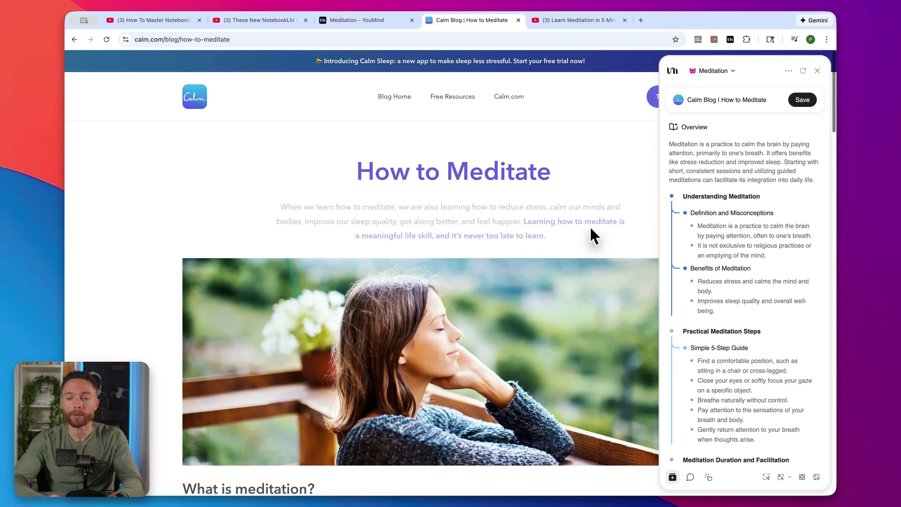
pyautogui.scroll(-1, 603, 233)
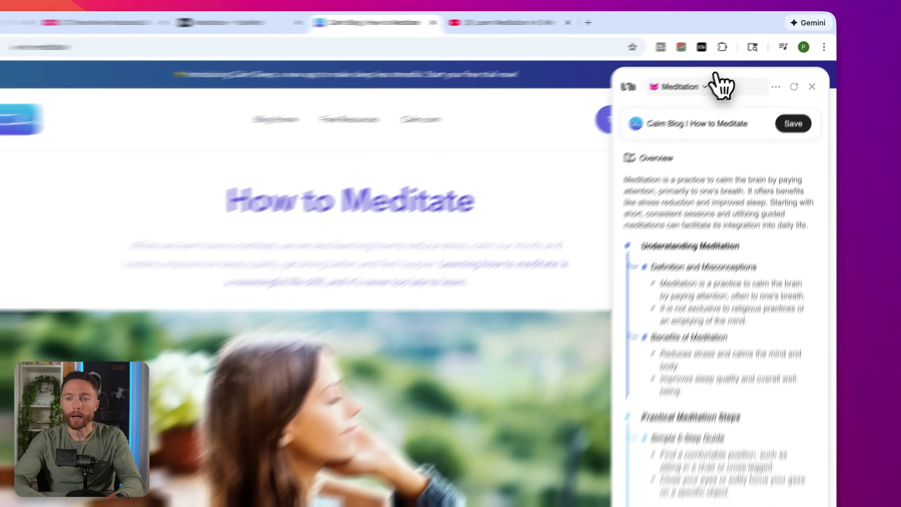
# - Save the Calm article to the Meditation board, open it, and return to materials
pyautogui.click(714, 70)
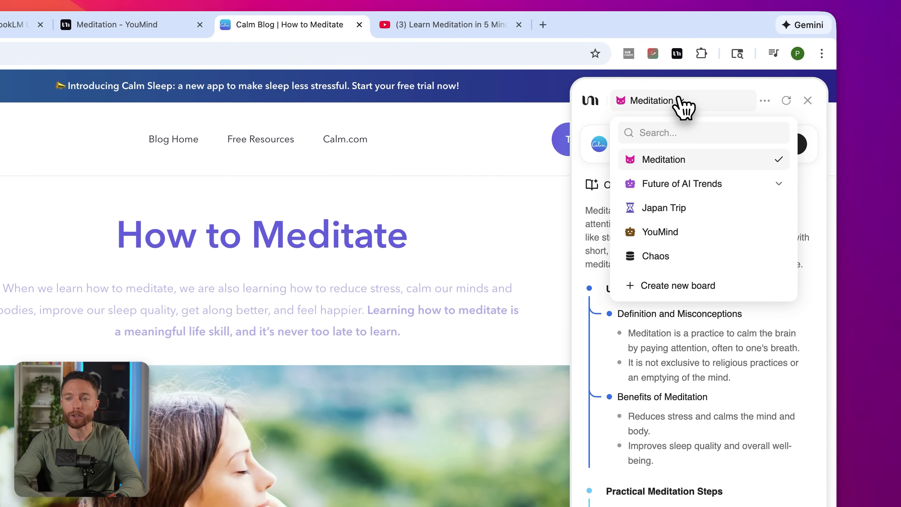
pyautogui.click(678, 159)
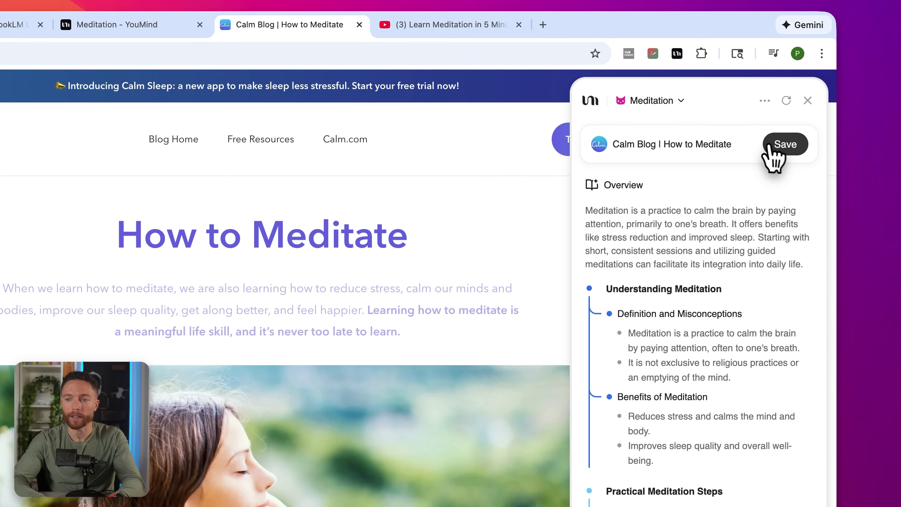
pyautogui.click(782, 144)
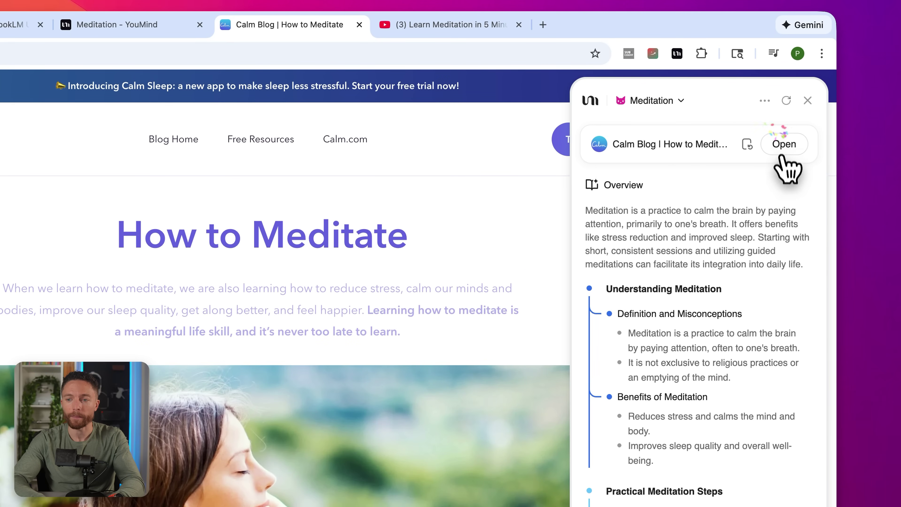
pyautogui.click(787, 150)
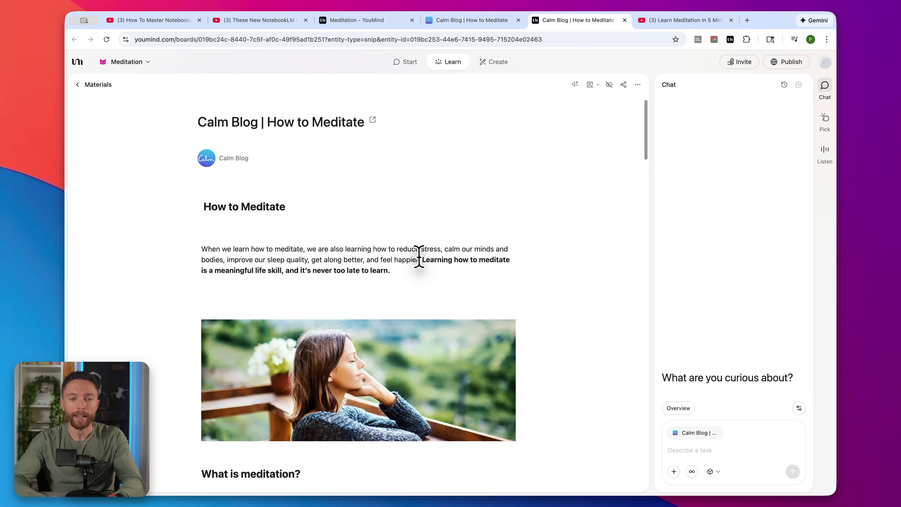
pyautogui.scroll(-7, 418, 256)
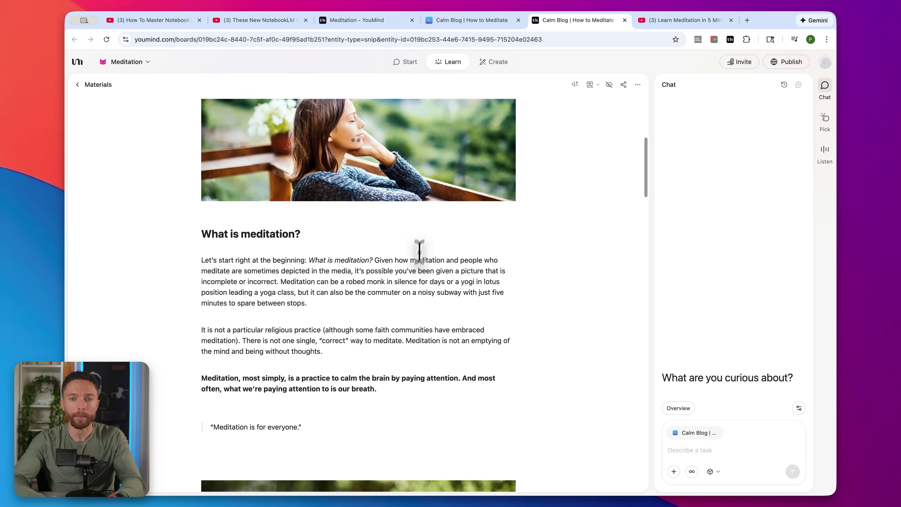
pyautogui.click(80, 86)
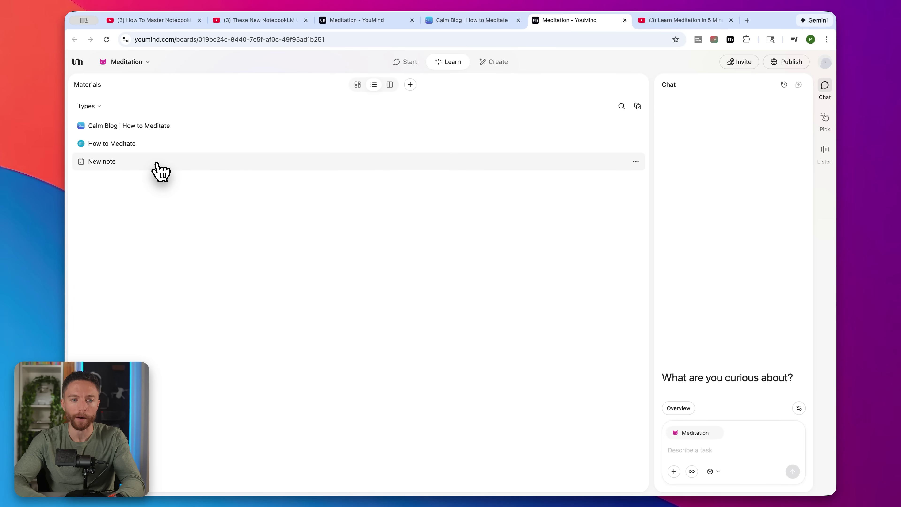
pyautogui.click(683, 22)
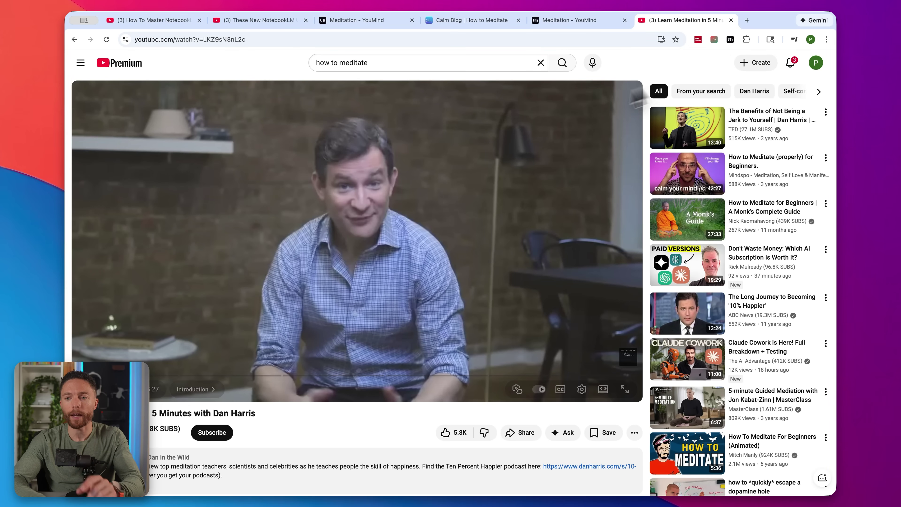
# - Review the Dan Harris video's overview and transcript, then save it to Meditation
pyautogui.click(730, 40)
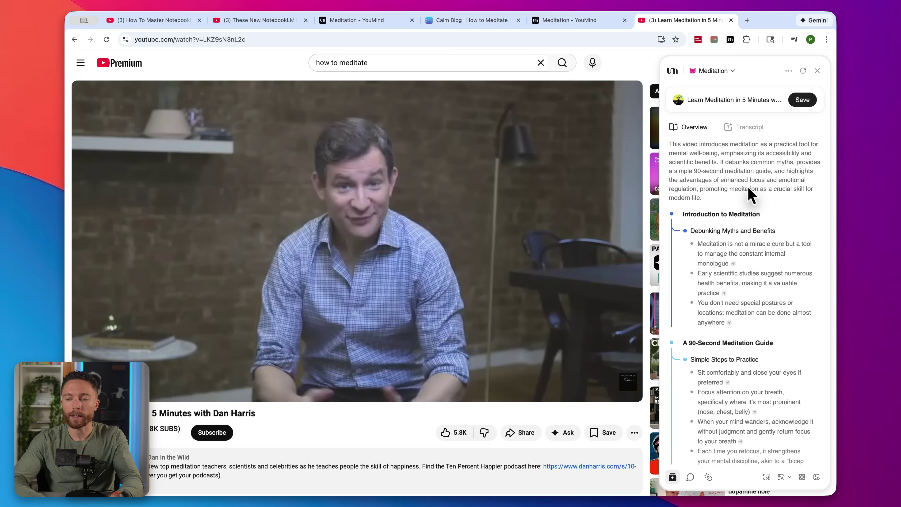
pyautogui.scroll(-10, 733, 213)
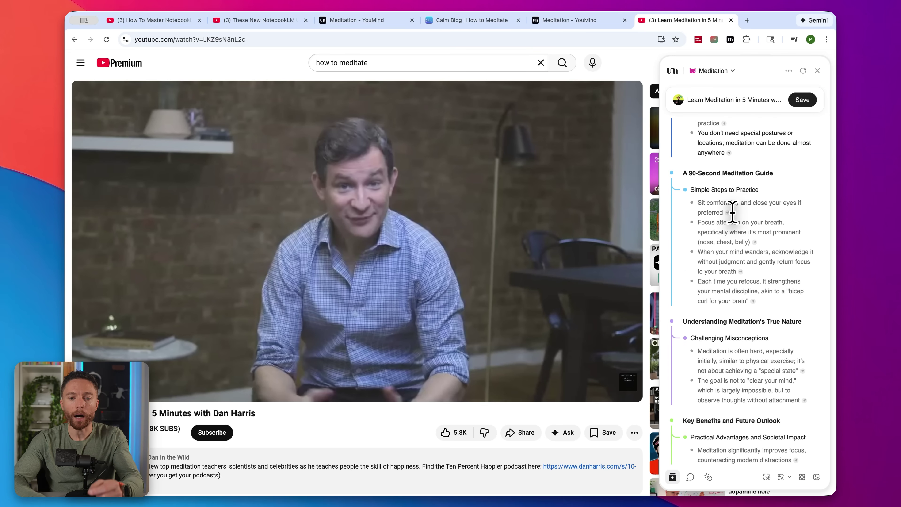
pyautogui.scroll(10, 731, 212)
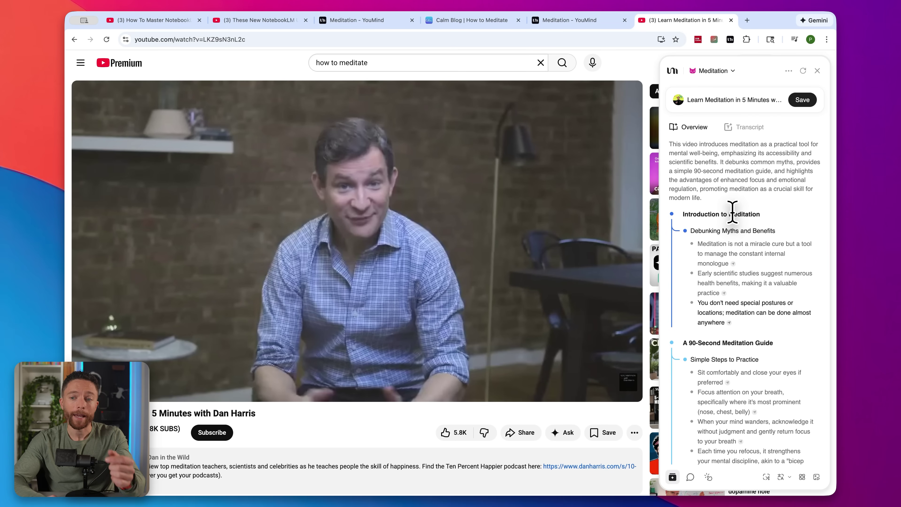
pyautogui.click(749, 128)
pyautogui.scroll(-15, 751, 233)
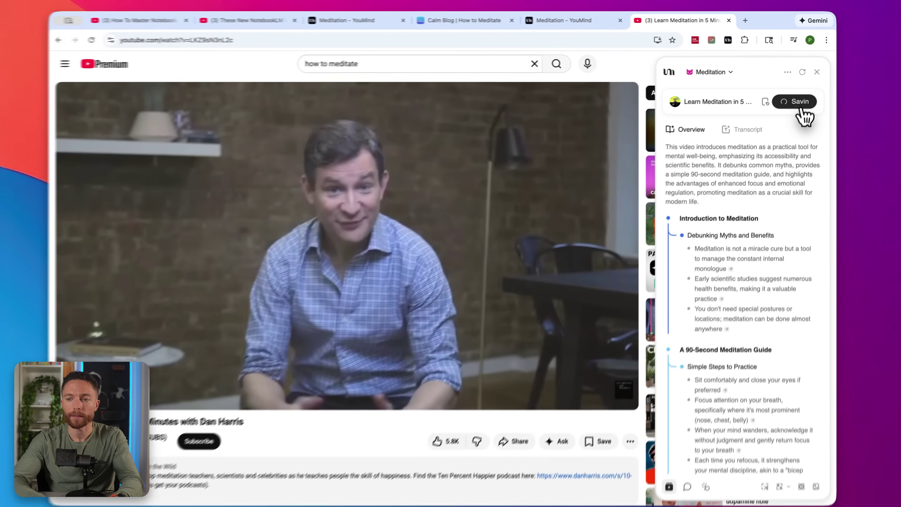
pyautogui.click(785, 144)
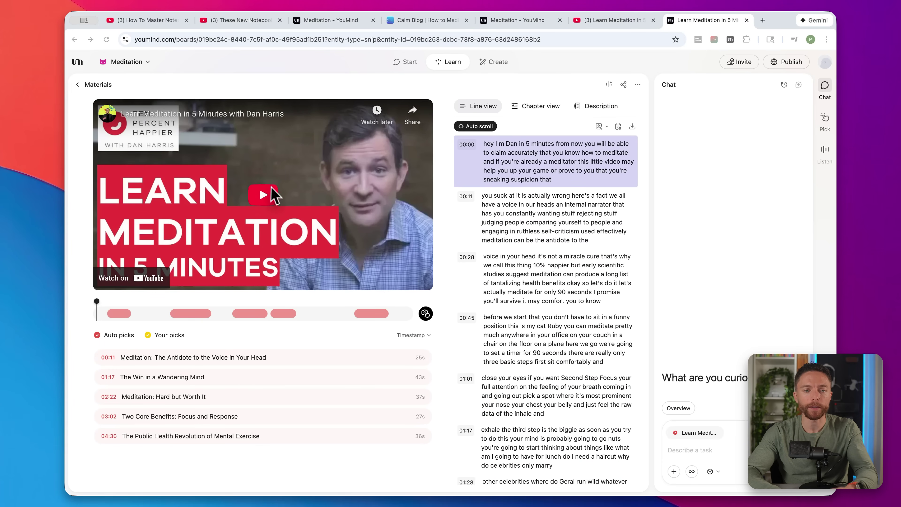
# - Try the description, Chapter view and Enhance transcript options, then return to Line view
pyautogui.scroll(-5, 549, 229)
pyautogui.scroll(5, 550, 229)
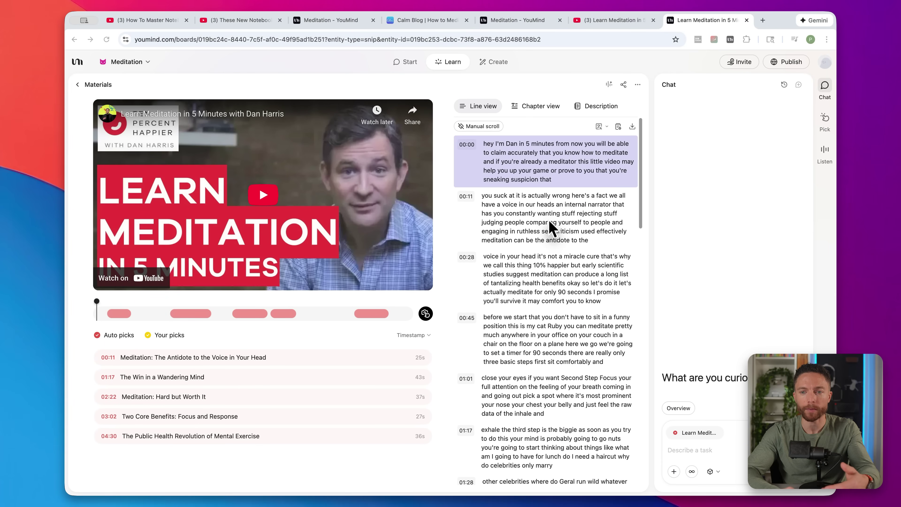
pyautogui.click(597, 108)
pyautogui.click(550, 107)
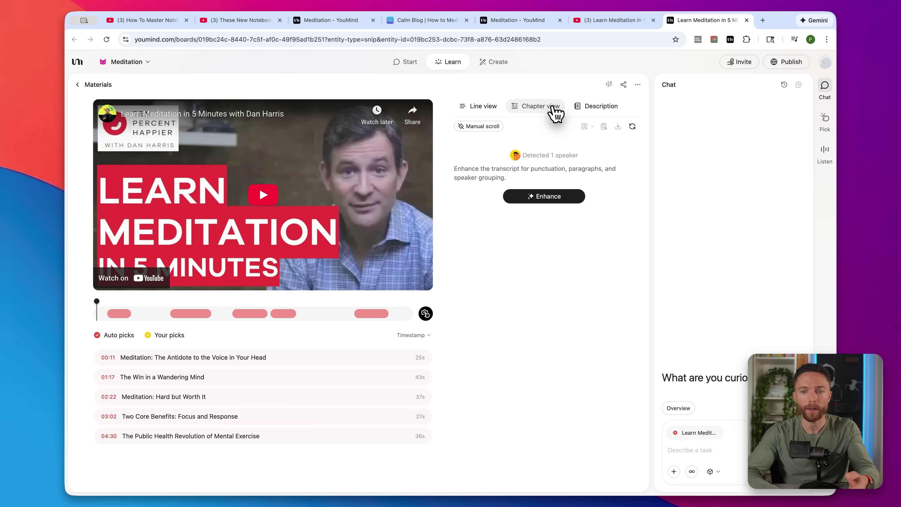
pyautogui.click(544, 196)
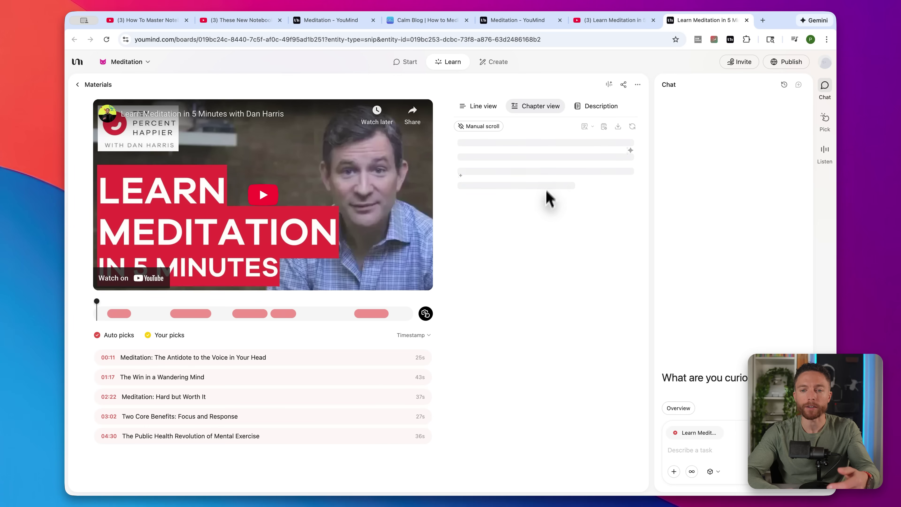
pyautogui.click(484, 107)
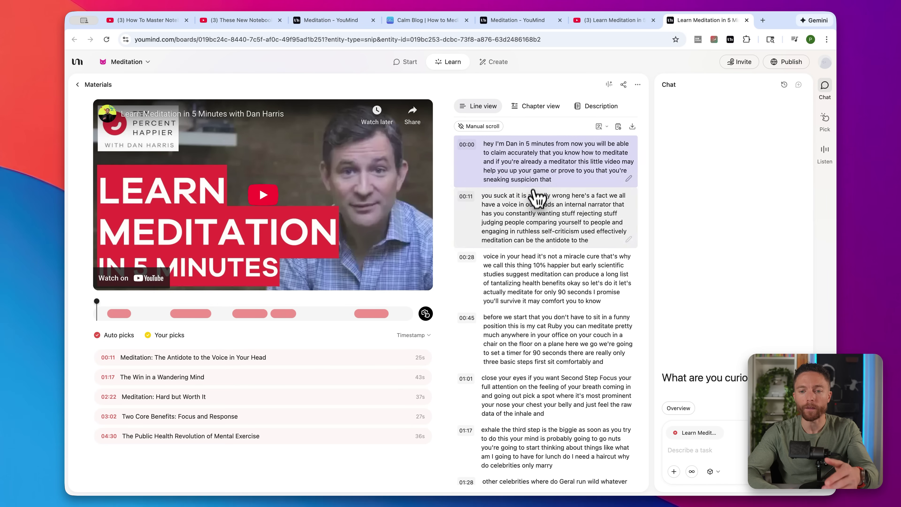
# - Play the meditation video up to 1:06 in the Three Basic Steps chapter
pyautogui.scroll(-2, 533, 213)
pyautogui.scroll(-1, 533, 247)
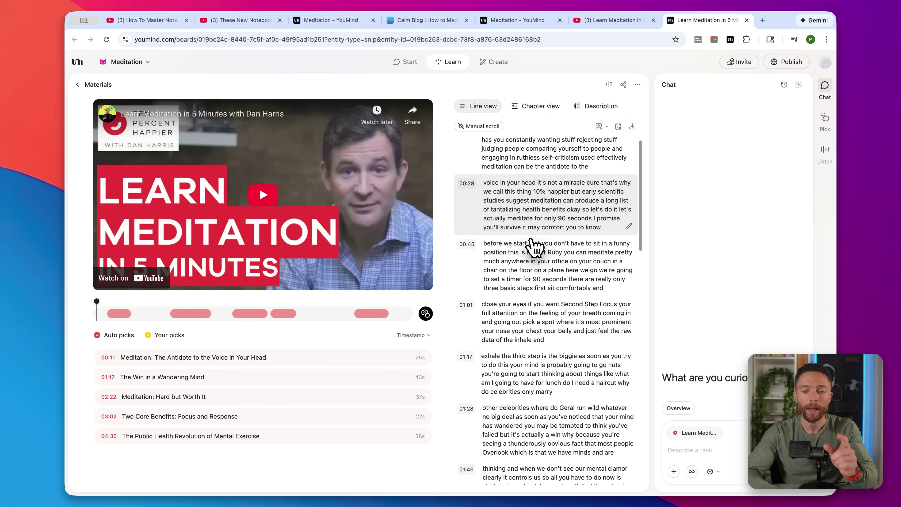
pyautogui.scroll(3, 533, 246)
pyautogui.scroll(-1, 533, 246)
pyautogui.scroll(-5, 533, 249)
pyautogui.scroll(5, 531, 254)
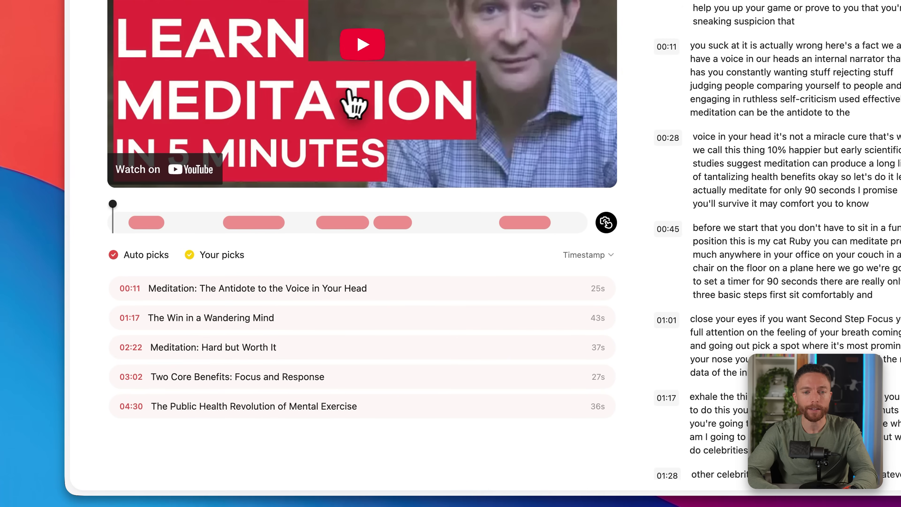
pyautogui.click(357, 96)
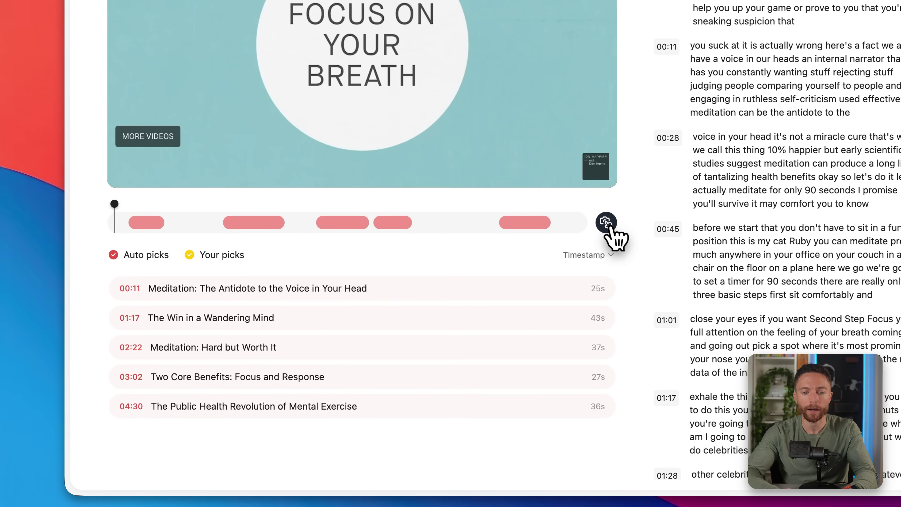
# - Pick the 01:06 close-your-eyes, focus-on-breath moment and view the new pick card
pyautogui.click(606, 223)
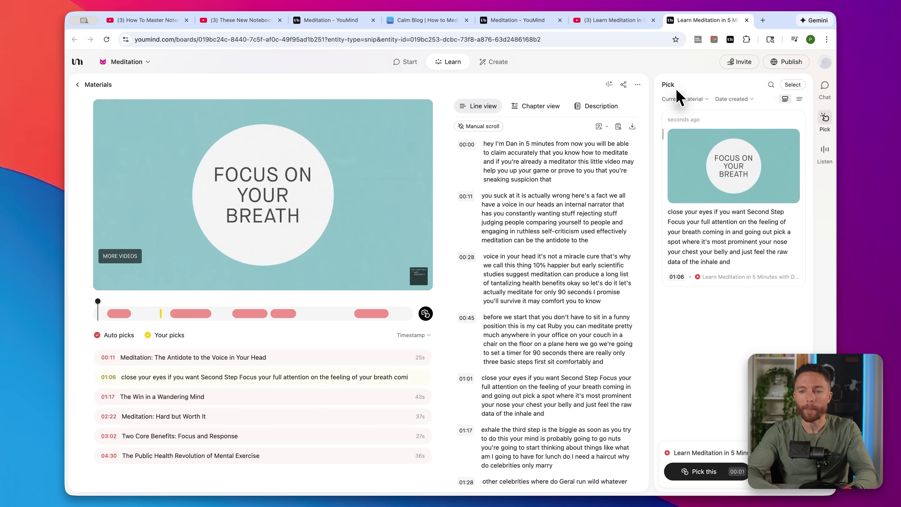
pyautogui.moveTo(695, 207)
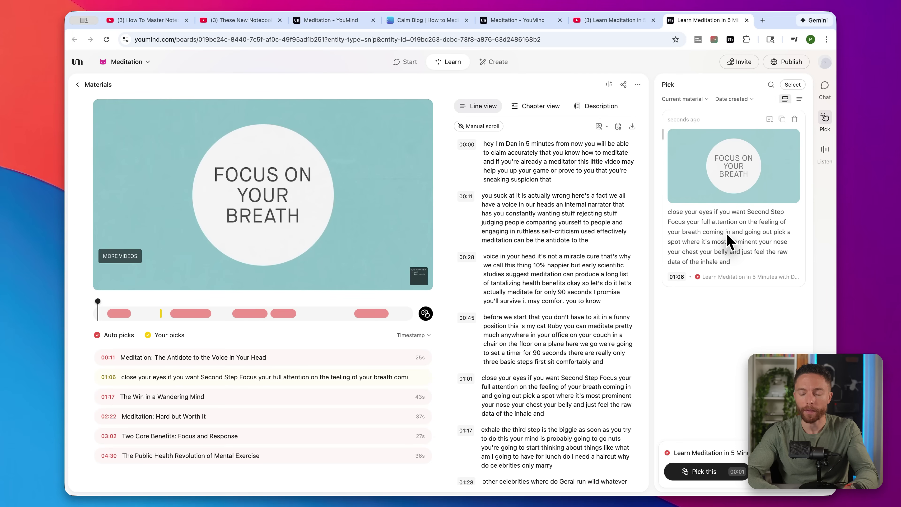
pyautogui.moveTo(688, 168)
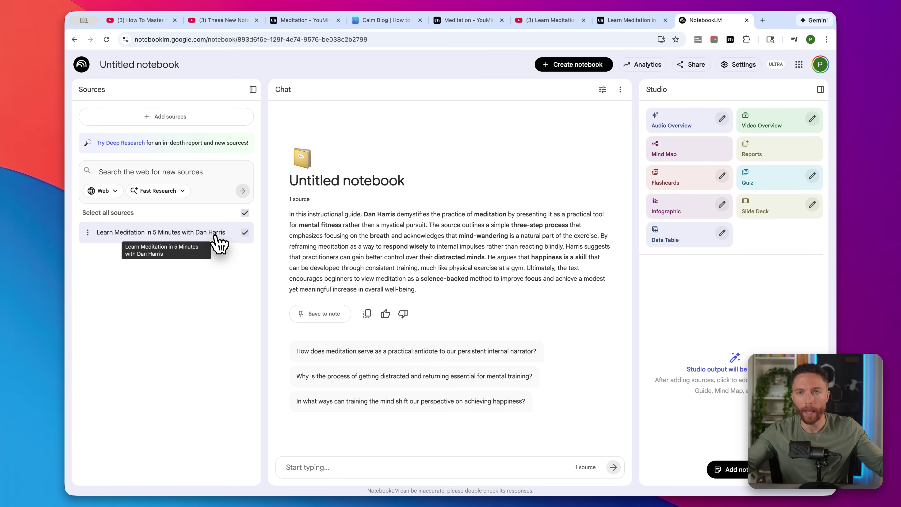
# - Switch from the NotebookLM notebook back to the YouMind Meditation board
pyautogui.click(630, 22)
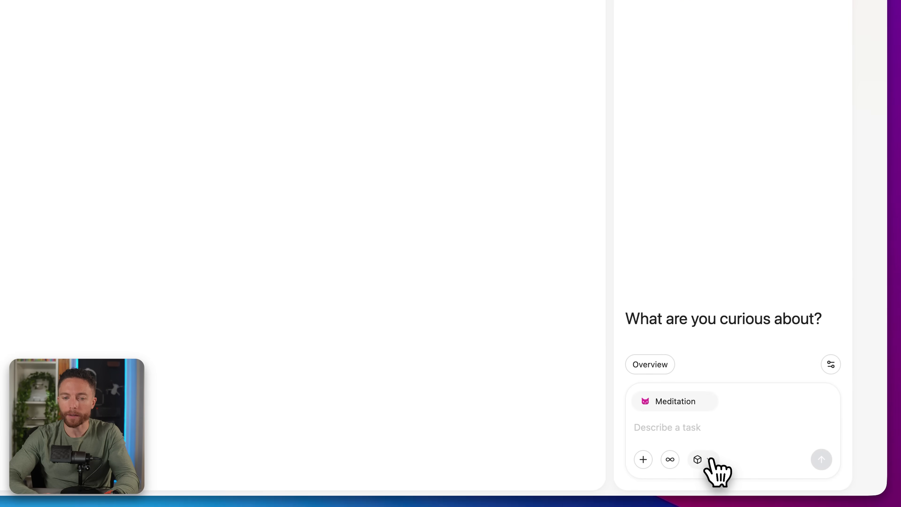
# - Switch the chat to Create image and pick GPT Image 1.5 as the model
pyautogui.click(708, 459)
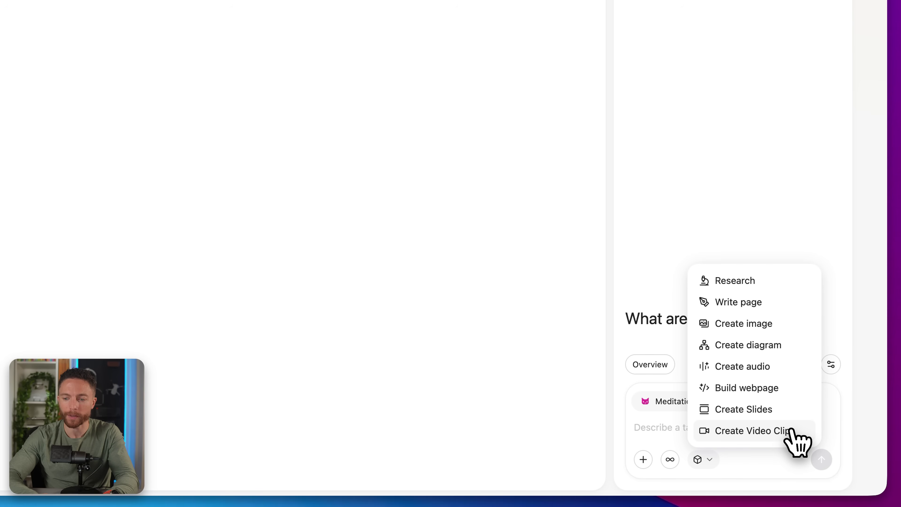
pyautogui.click(776, 329)
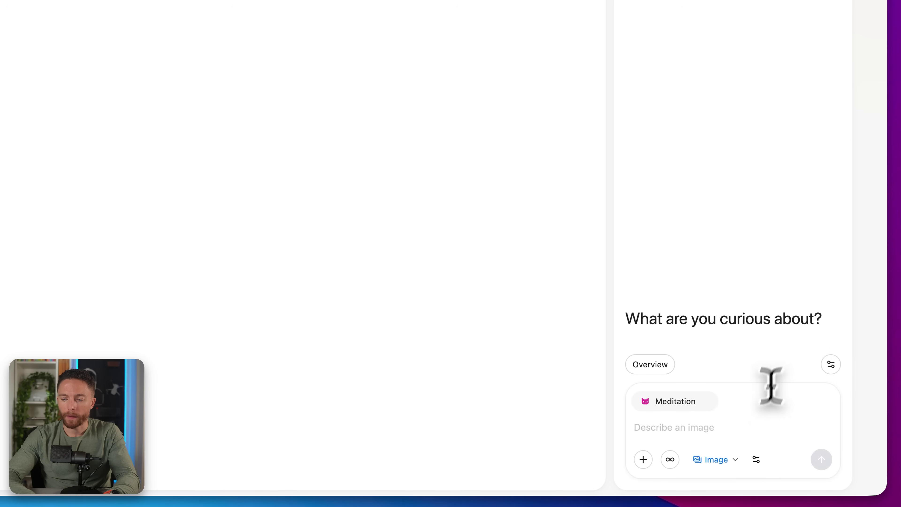
pyautogui.click(755, 459)
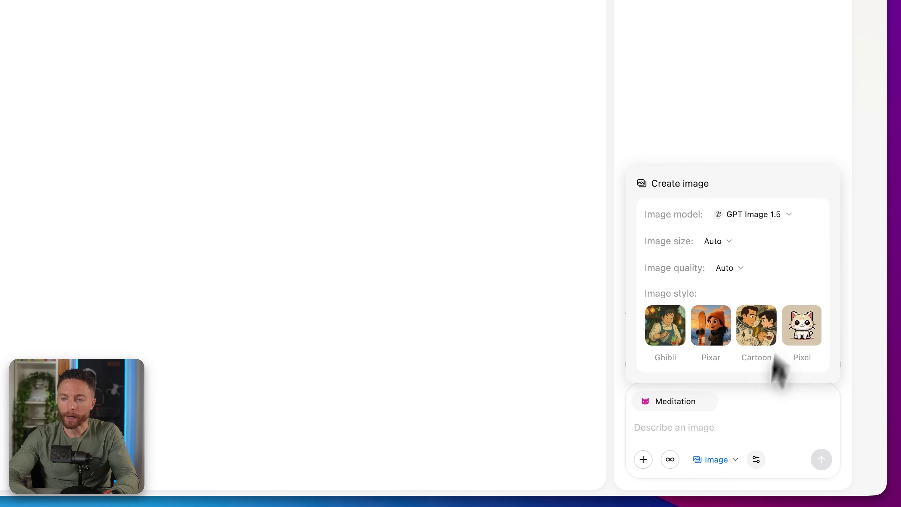
pyautogui.click(787, 213)
pyautogui.click(796, 248)
pyautogui.click(799, 216)
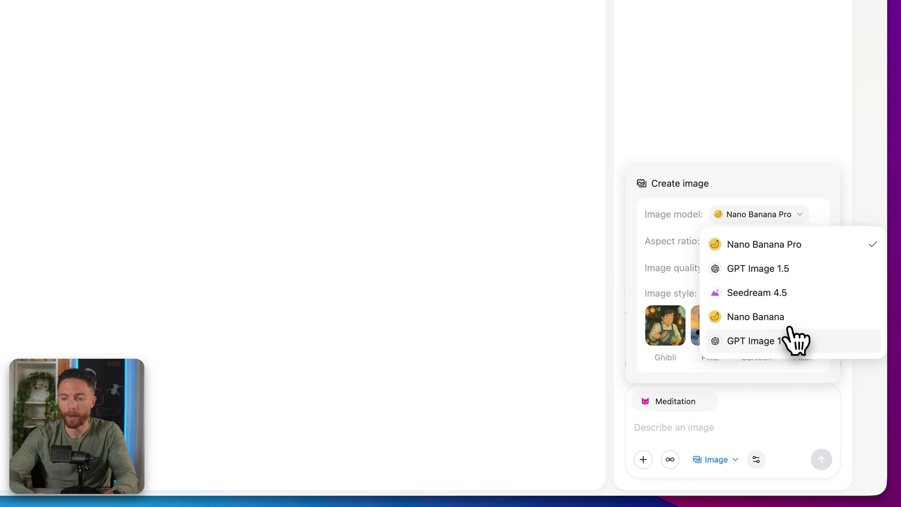
pyautogui.click(809, 269)
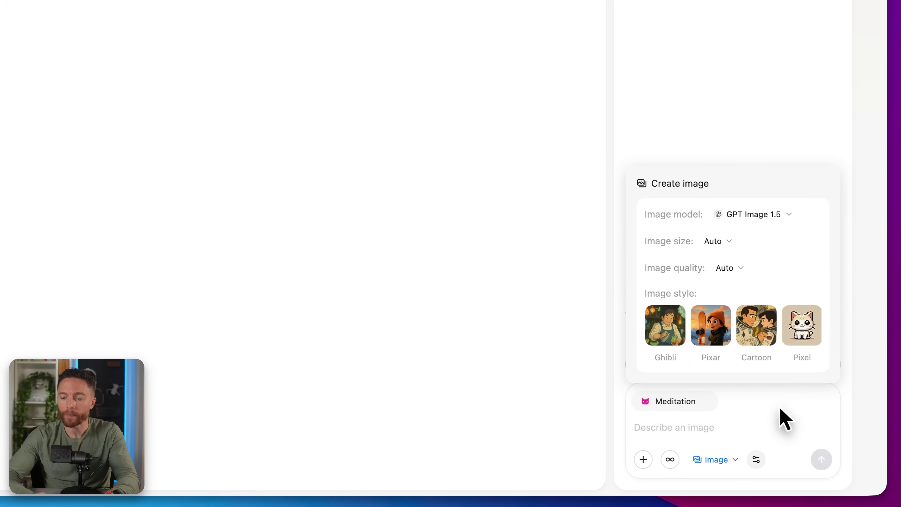
pyautogui.click(720, 459)
pyautogui.click(752, 302)
pyautogui.click(753, 460)
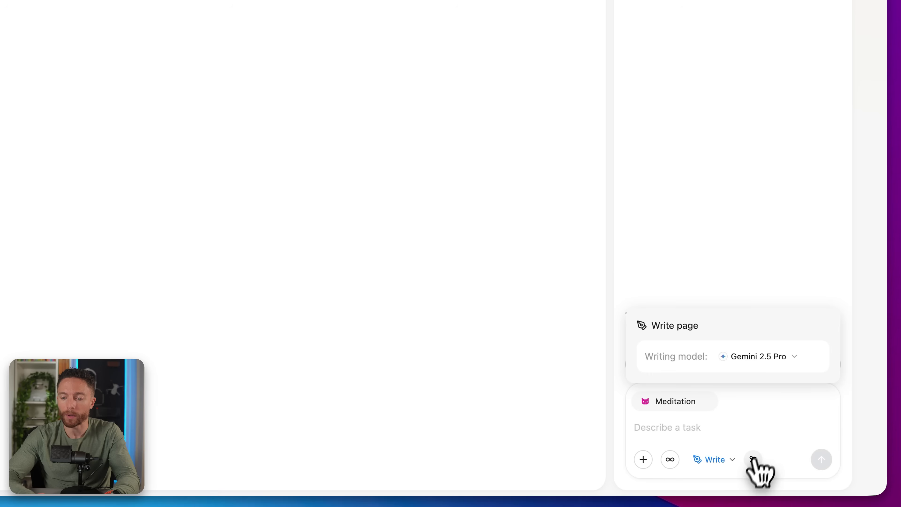
pyautogui.click(794, 357)
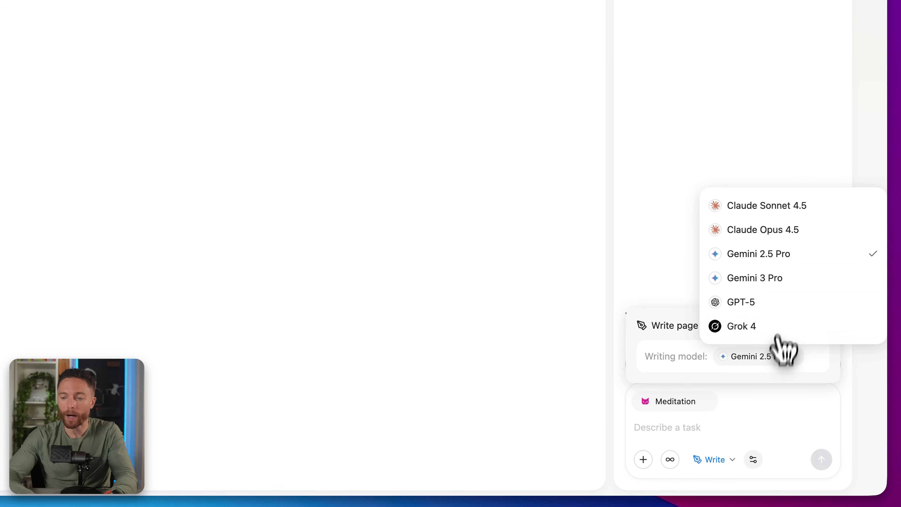
pyautogui.click(764, 412)
pyautogui.click(729, 458)
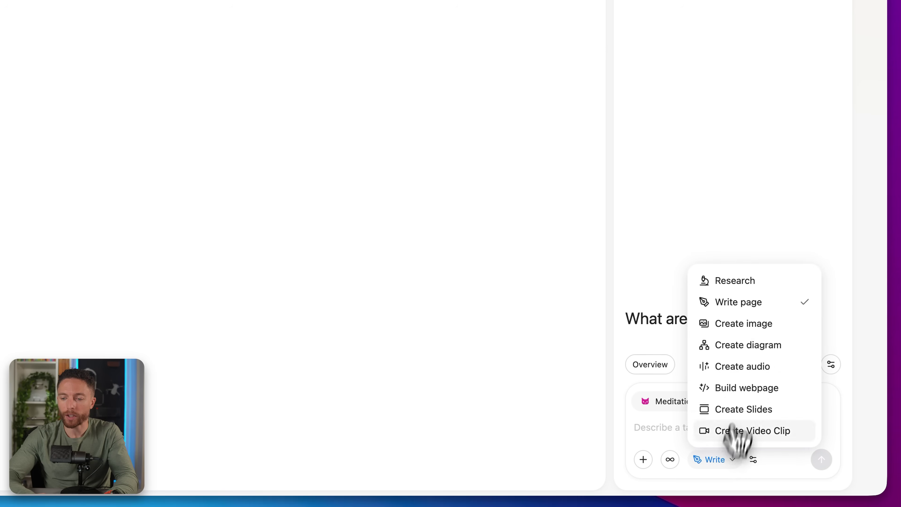
# - Set image creation to Nano Banana Pro, 16:9 aspect, 1K quality and Pixar style
pyautogui.click(766, 325)
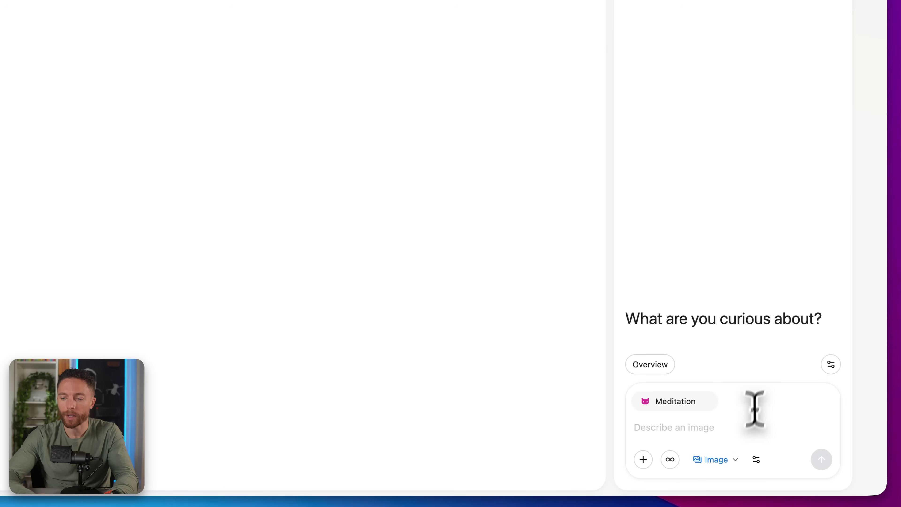
pyautogui.click(756, 460)
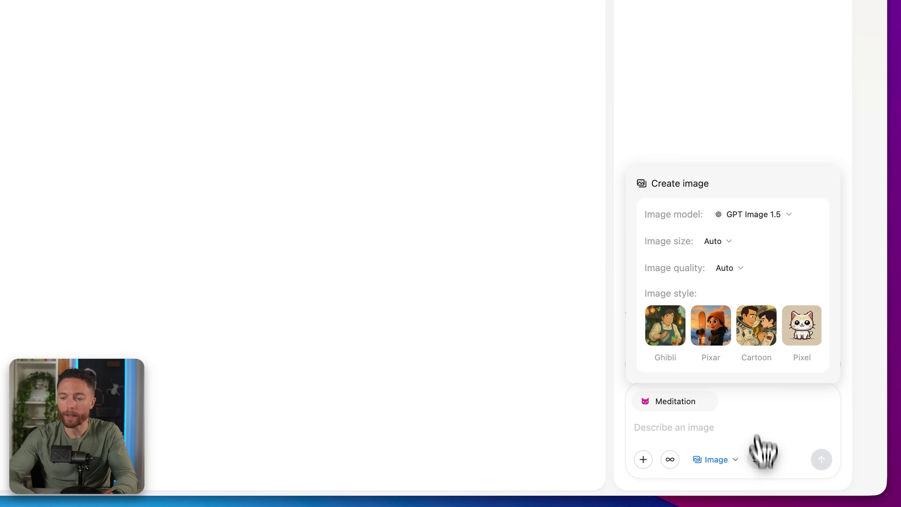
pyautogui.click(777, 214)
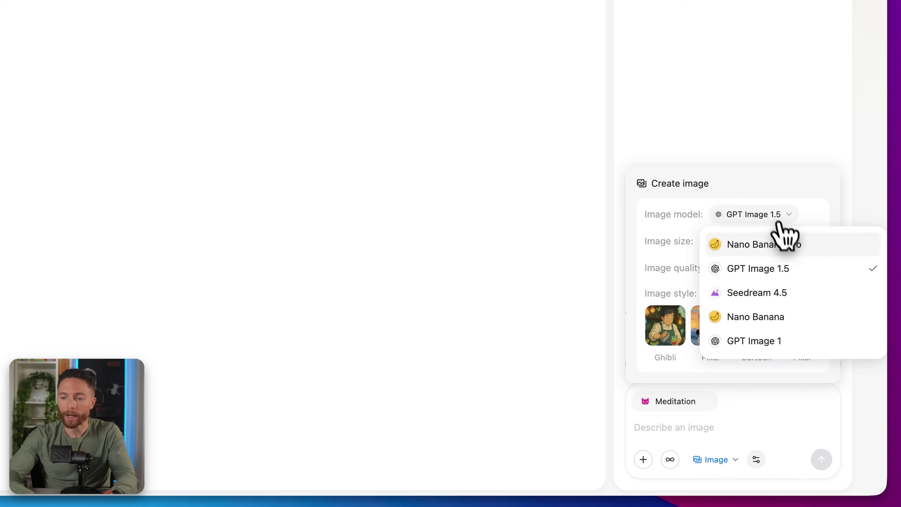
pyautogui.click(789, 244)
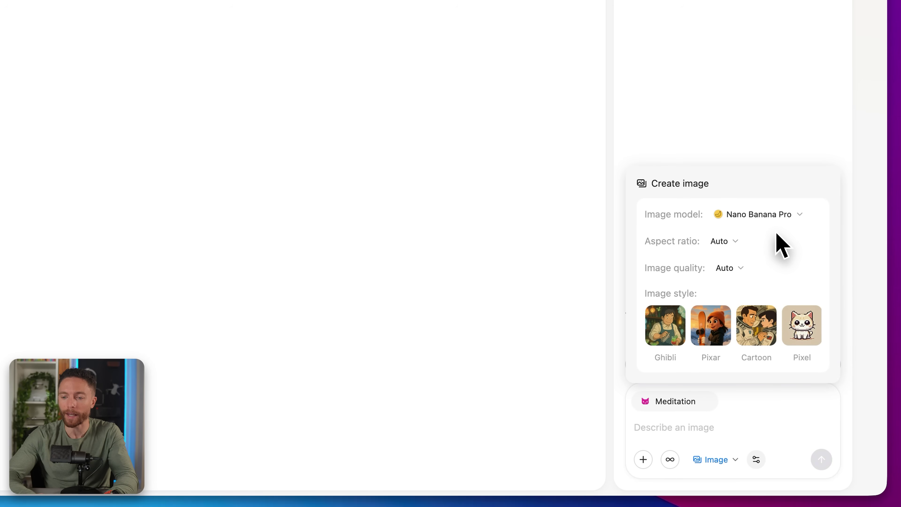
pyautogui.click(730, 241)
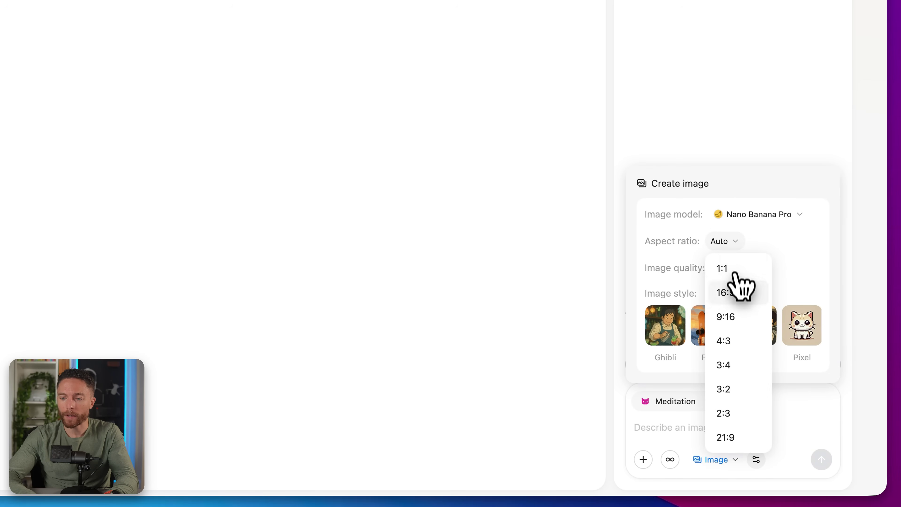
pyautogui.click(740, 294)
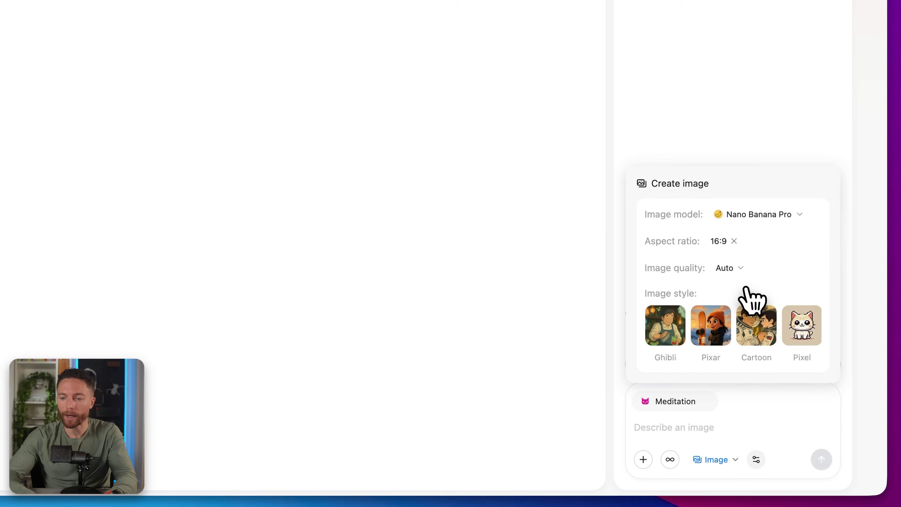
pyautogui.click(729, 270)
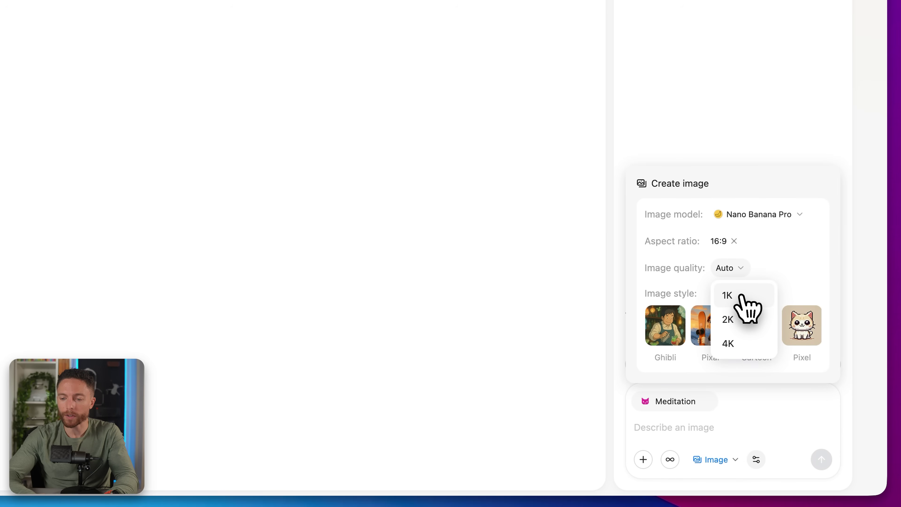
pyautogui.click(741, 295)
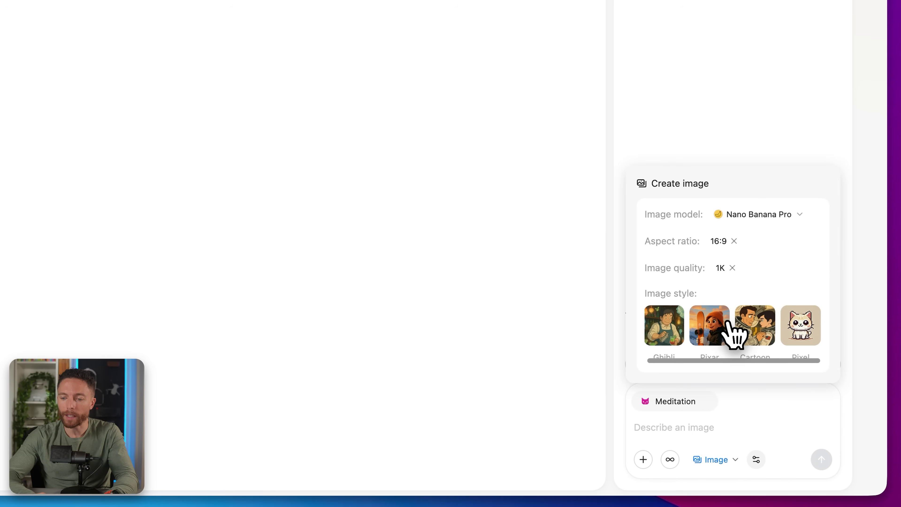
pyautogui.hscroll(-1, 733, 334)
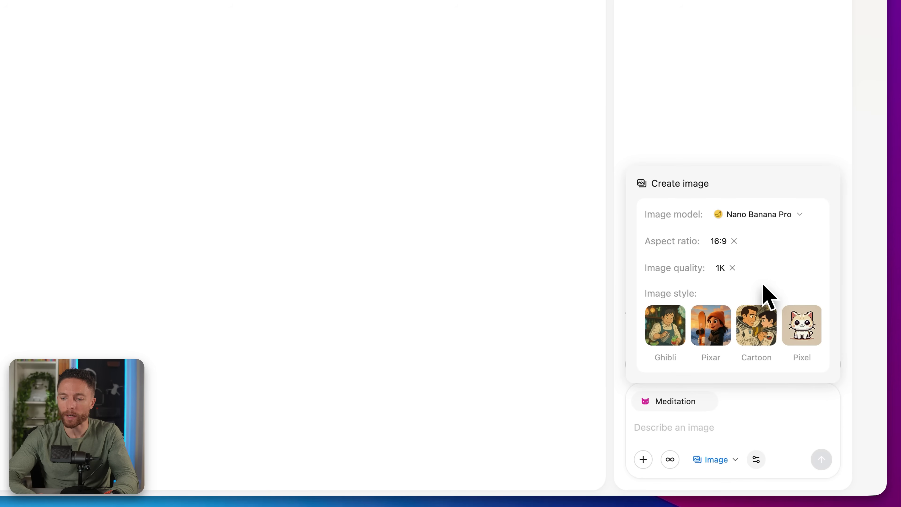
pyautogui.click(720, 332)
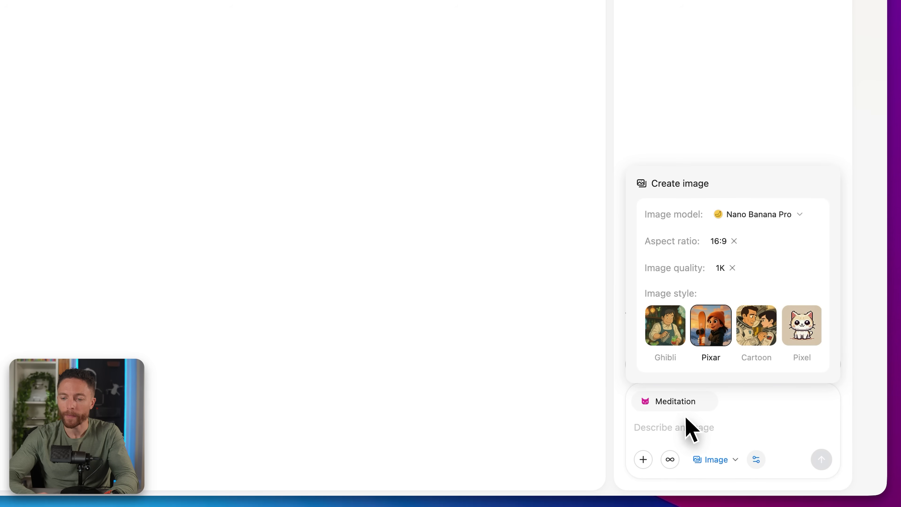
# - Paste the step-by-step beginner's meditation infographic prompt and send it
pyautogui.click(689, 424)
pyautogui.write('Create an infographic about how to get started with meditation. Make it a step by step guide.')
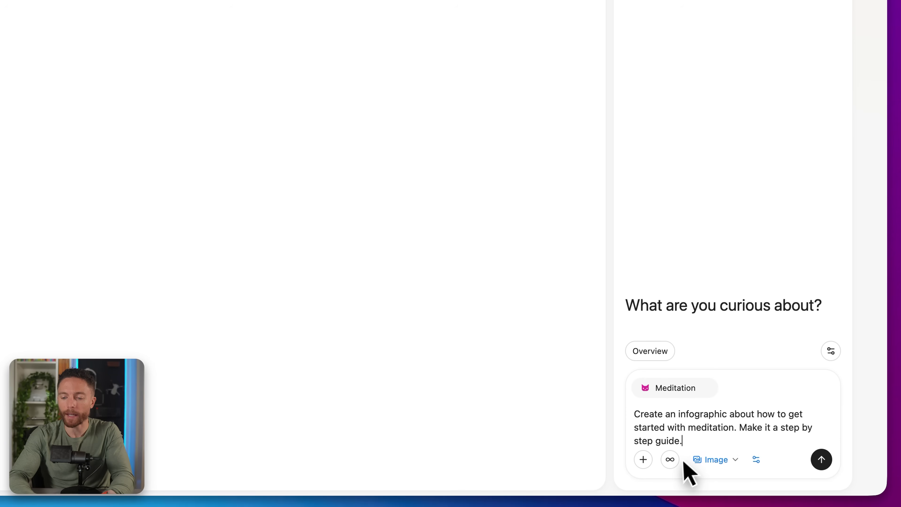
pyautogui.click(829, 463)
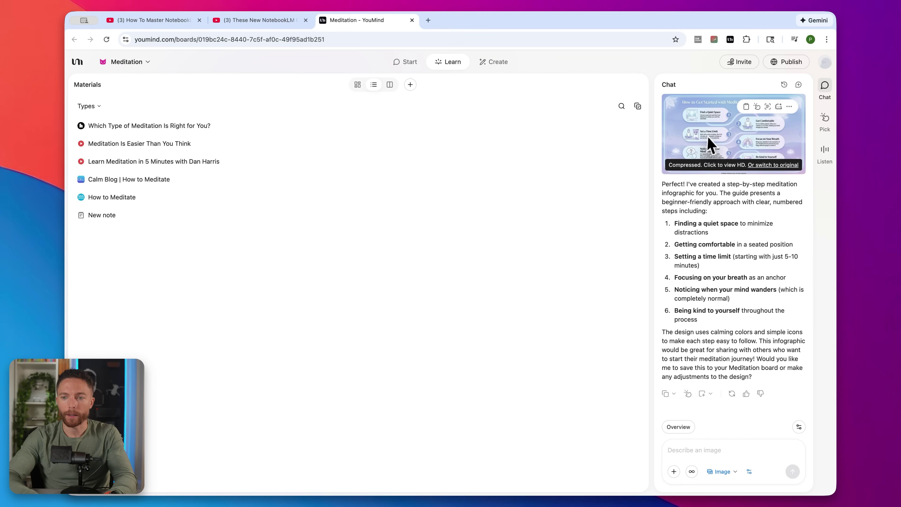
# - Save the generated infographic to the Meditation board as 'Meditation Beginner's Guide Infographic'
pyautogui.click(708, 144)
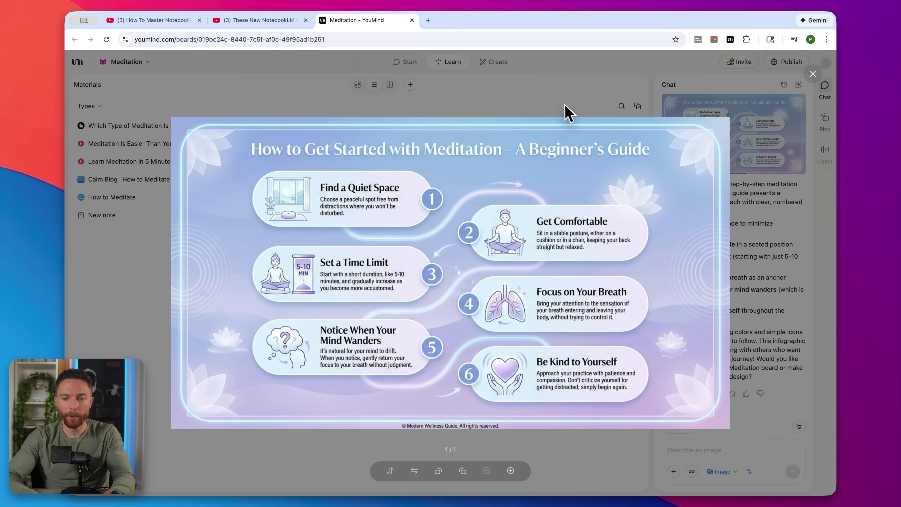
pyautogui.click(567, 113)
pyautogui.click(792, 107)
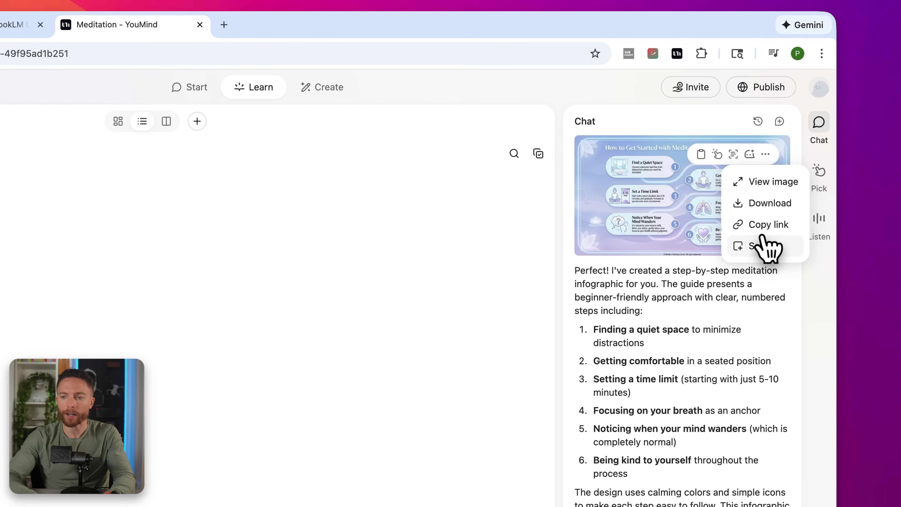
pyautogui.click(759, 245)
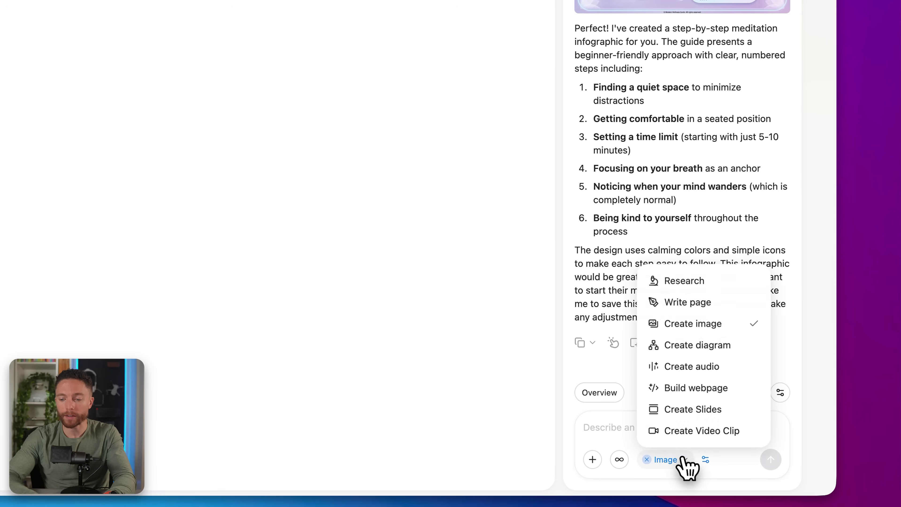
# - In diagram mode, send 'Create a diagram talking about how to meditate' and view the resulting flowchart
pyautogui.click(720, 345)
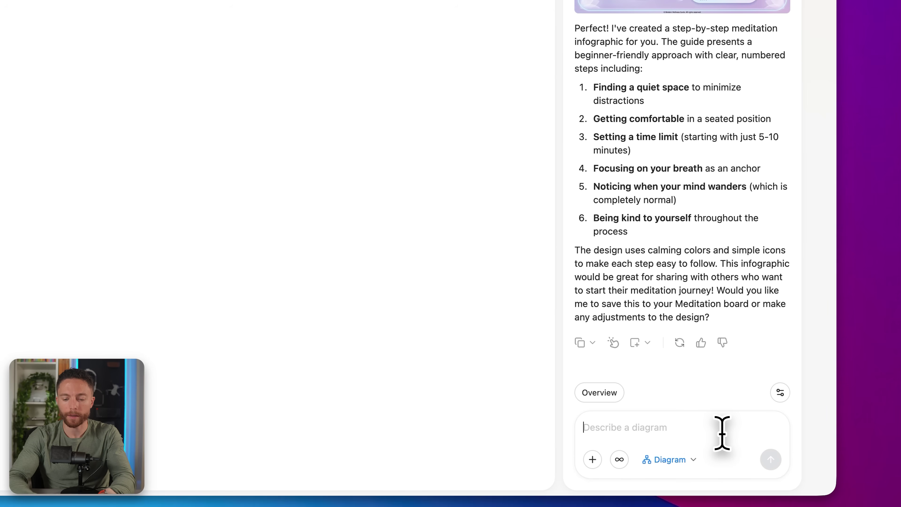
pyautogui.write('Create a diagram talking about how to meditate')
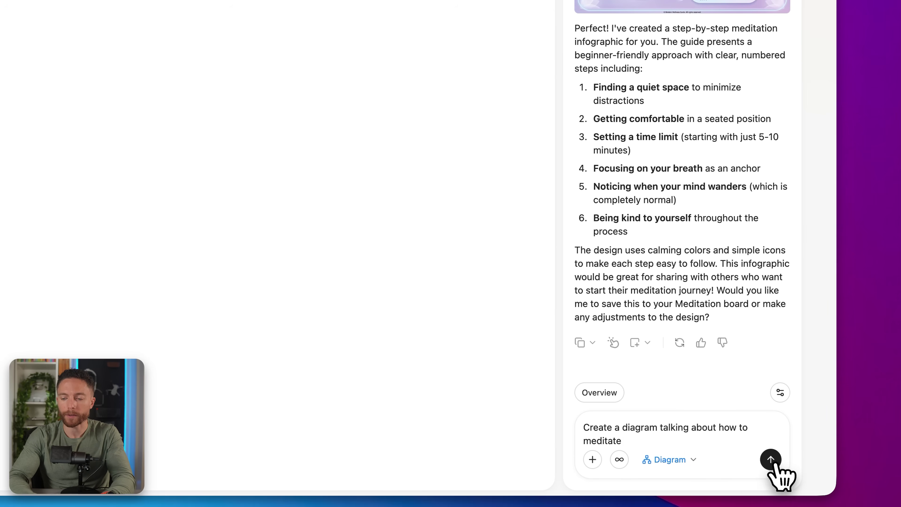
pyautogui.click(771, 459)
pyautogui.click(699, 184)
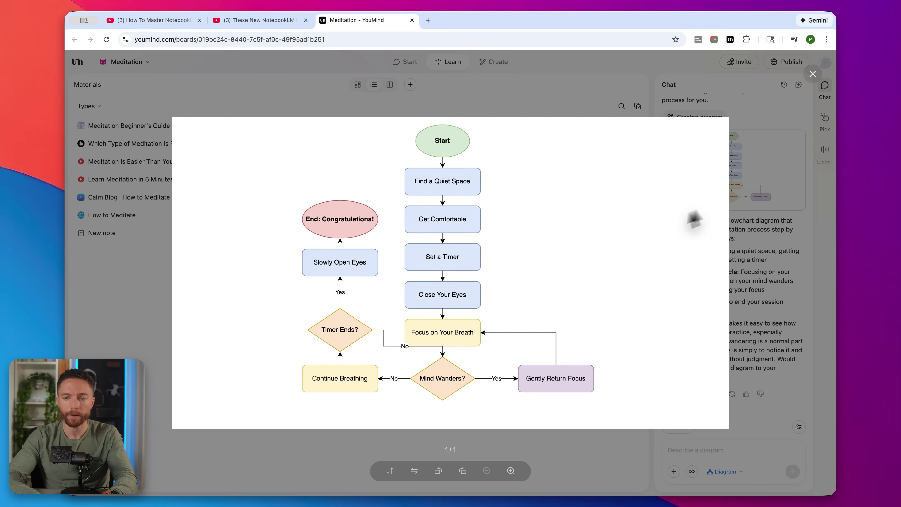
# - Save the flowchart to the board's materials as 'How to Meditate - Step by Step'
pyautogui.click(751, 188)
pyautogui.click(790, 143)
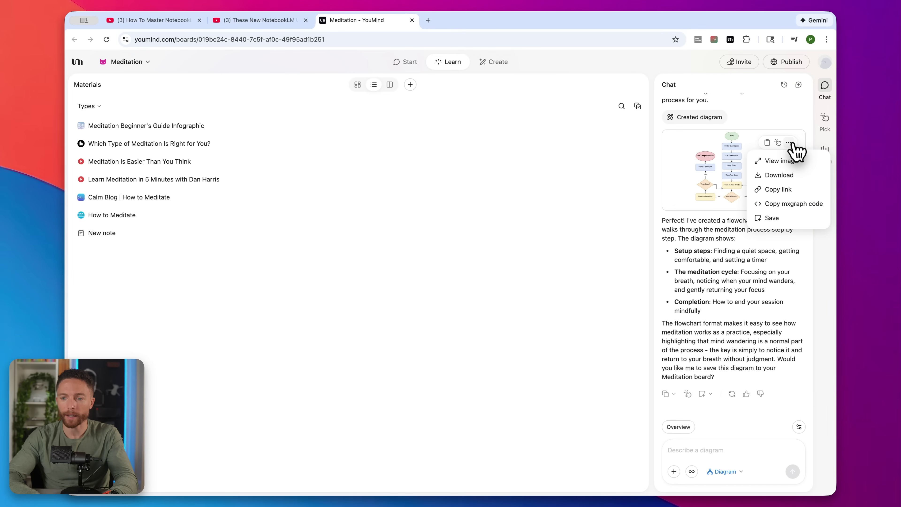
pyautogui.click(780, 218)
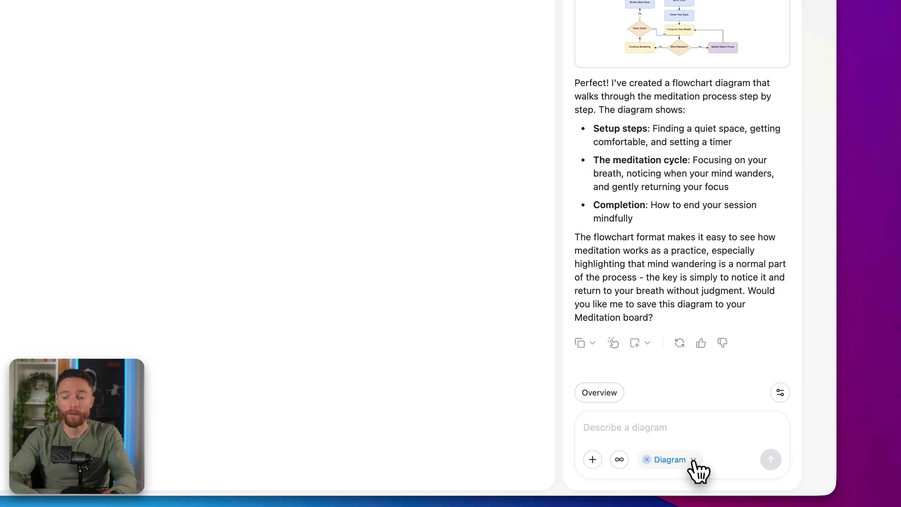
# - Switch the chat to Build webpage mode and paste in the webpage prompt
pyautogui.click(693, 460)
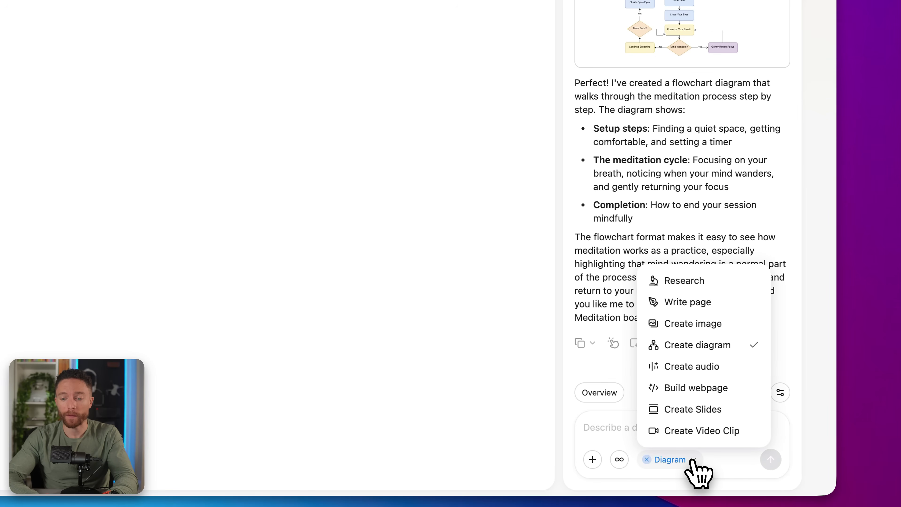
pyautogui.click(720, 388)
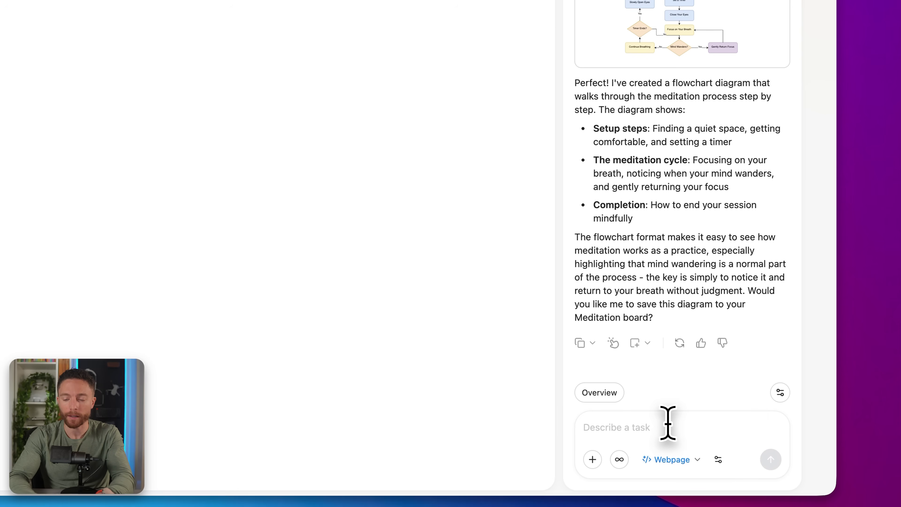
pyautogui.write('Build a webpage with interactive diagrams showing how to meditate')
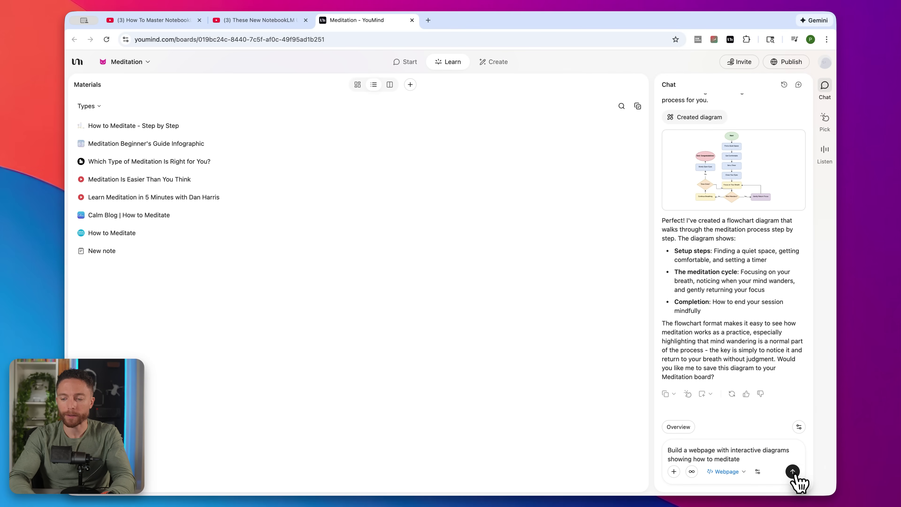
# - Build the webpage and mark Find a Quiet Space, Set a Timer and Mind Wanders as done
pyautogui.click(792, 471)
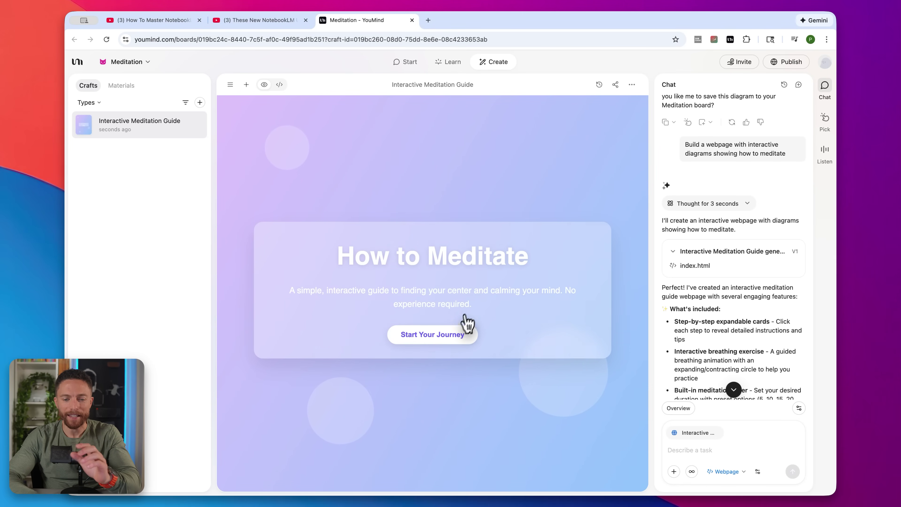
pyautogui.click(452, 336)
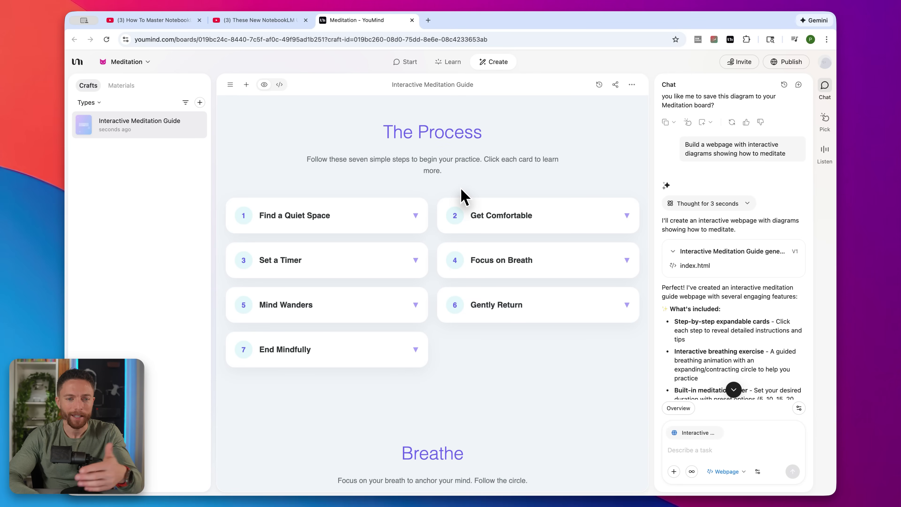
pyautogui.click(418, 227)
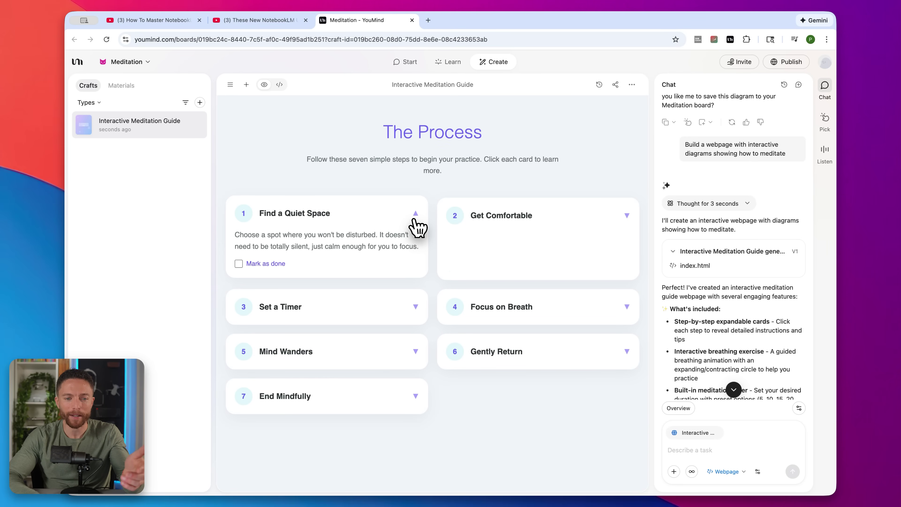
pyautogui.click(238, 263)
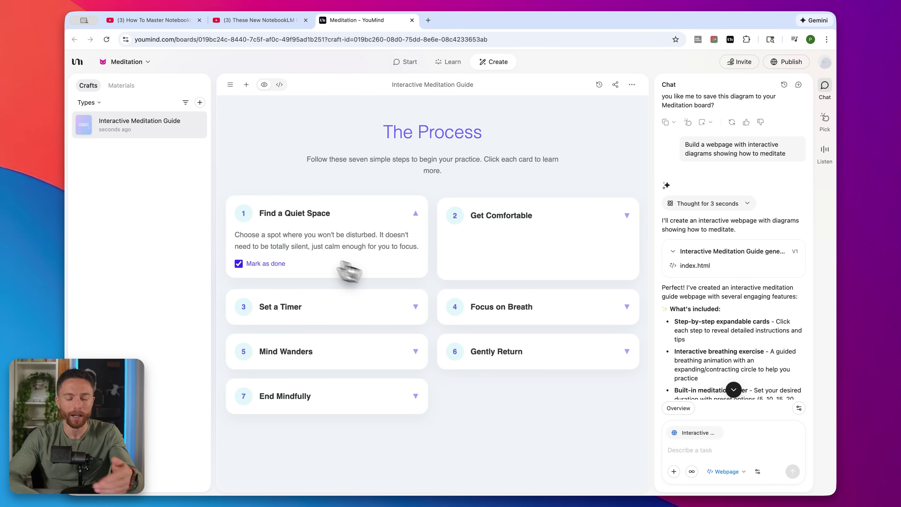
pyautogui.click(412, 308)
pyautogui.click(258, 304)
pyautogui.click(355, 343)
pyautogui.click(271, 353)
# - Start the Breathe exercise and scroll through the Meditation Timer and later sections
pyautogui.scroll(-10, 416, 360)
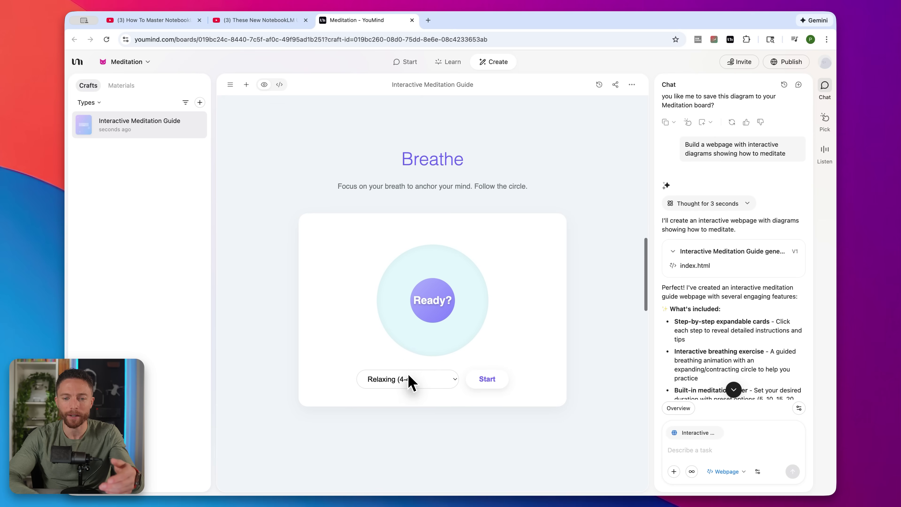
pyautogui.click(490, 384)
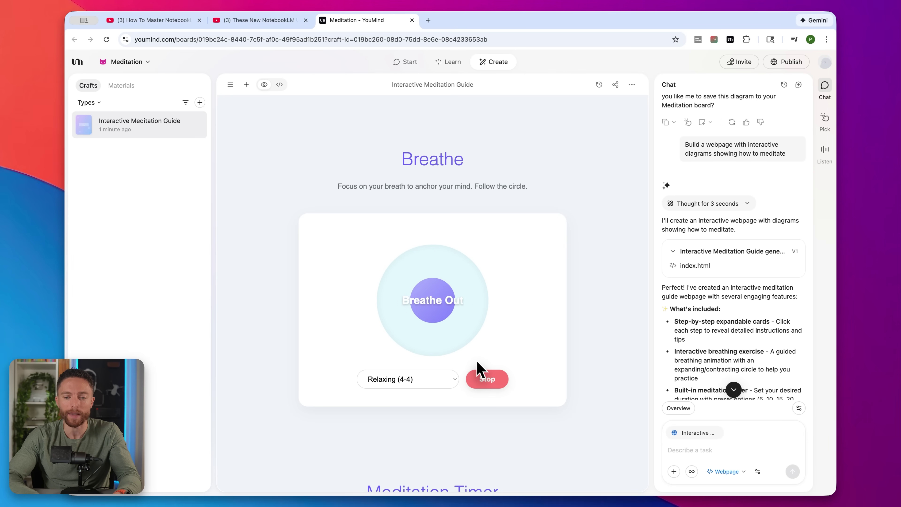
pyautogui.scroll(-10, 479, 369)
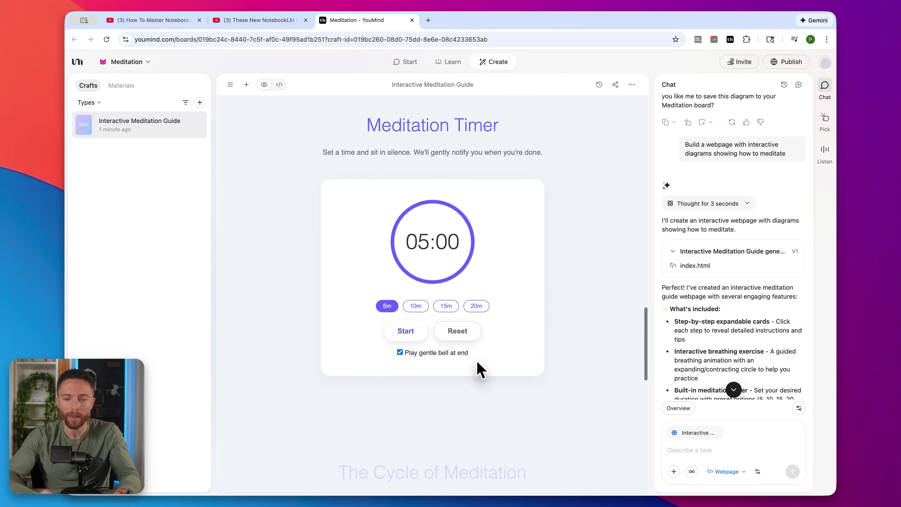
pyautogui.scroll(-15, 479, 369)
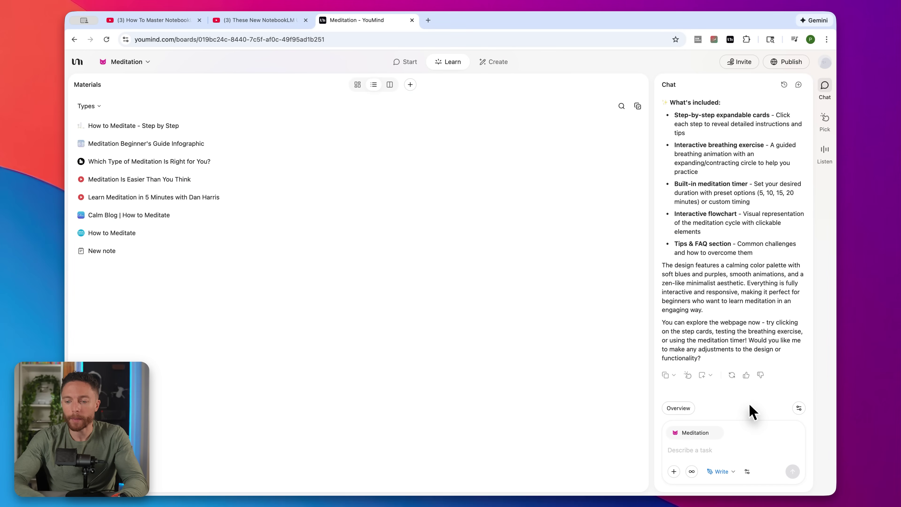
# - Open the Write mode dropdown to list the chat's creation modes
pyautogui.click(721, 472)
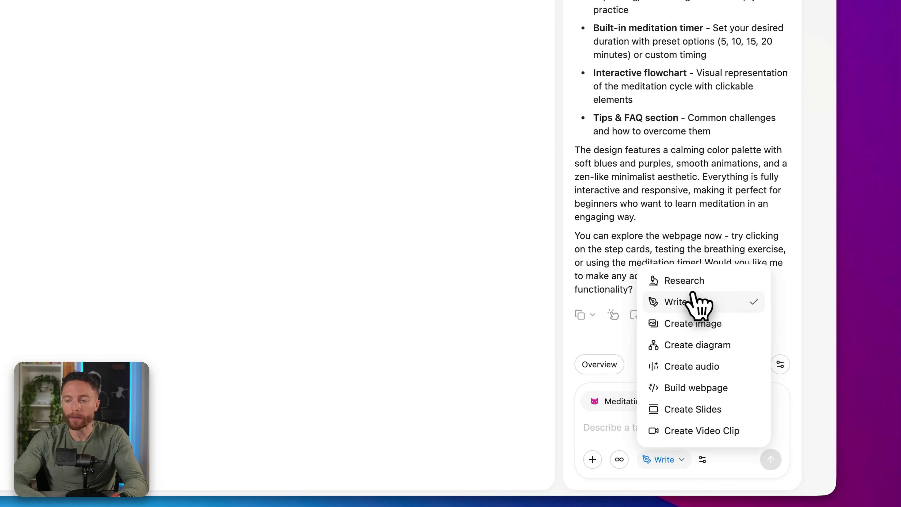
# - Dismiss the mode list and open the Create page offering Document, Audio Pod, Webpage and templates
pyautogui.click(712, 303)
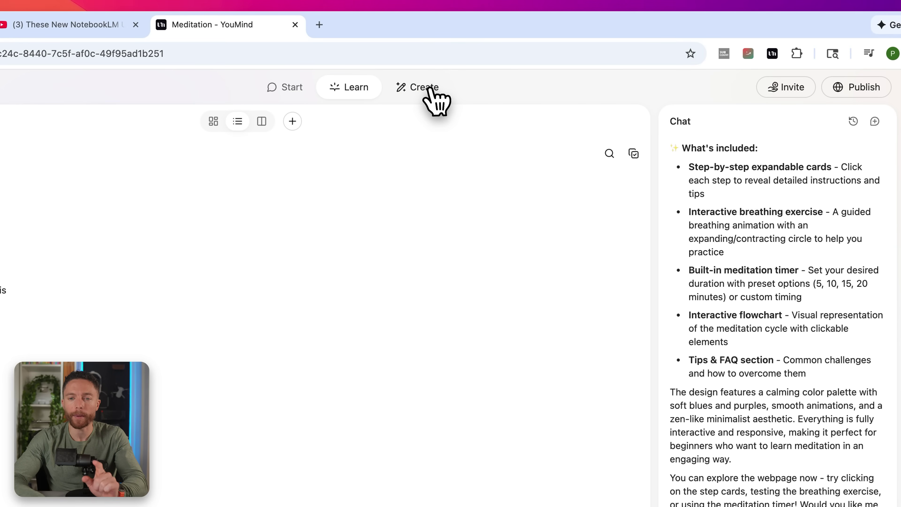
pyautogui.click(431, 90)
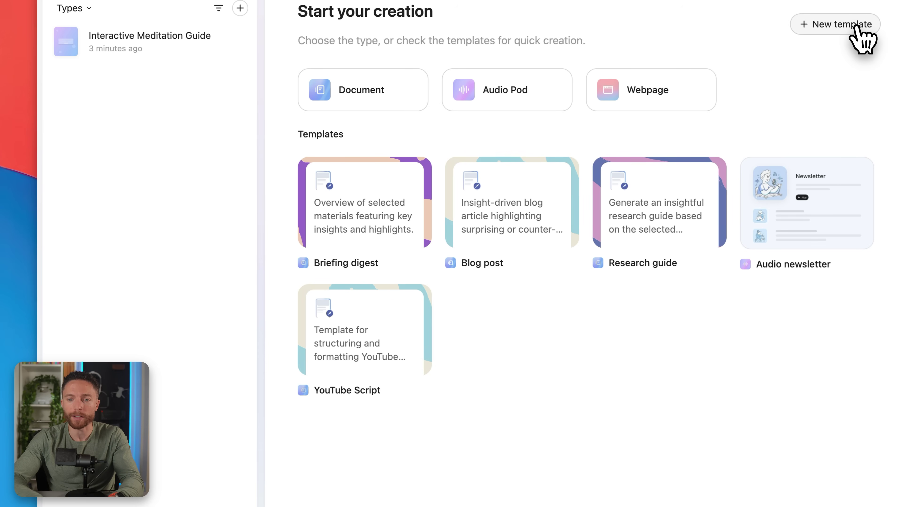
pyautogui.click(861, 38)
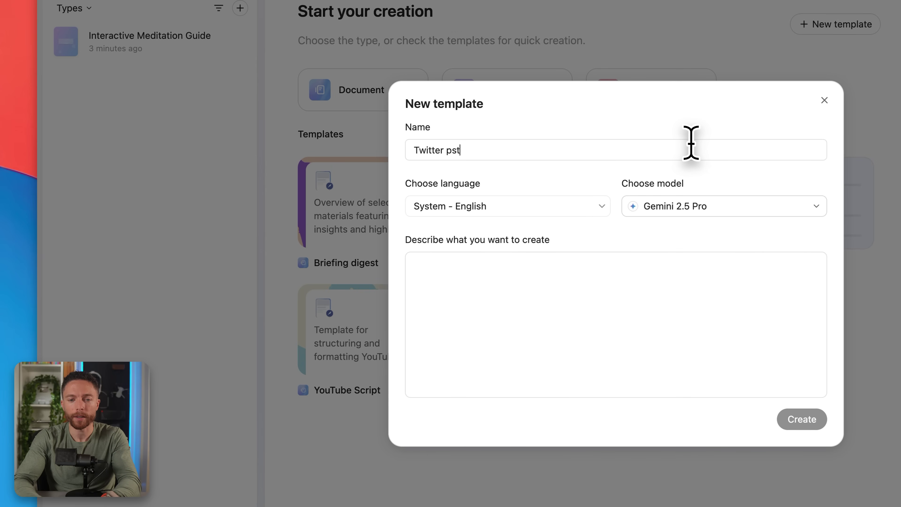
pyautogui.click(593, 213)
pyautogui.click(648, 185)
pyautogui.click(724, 207)
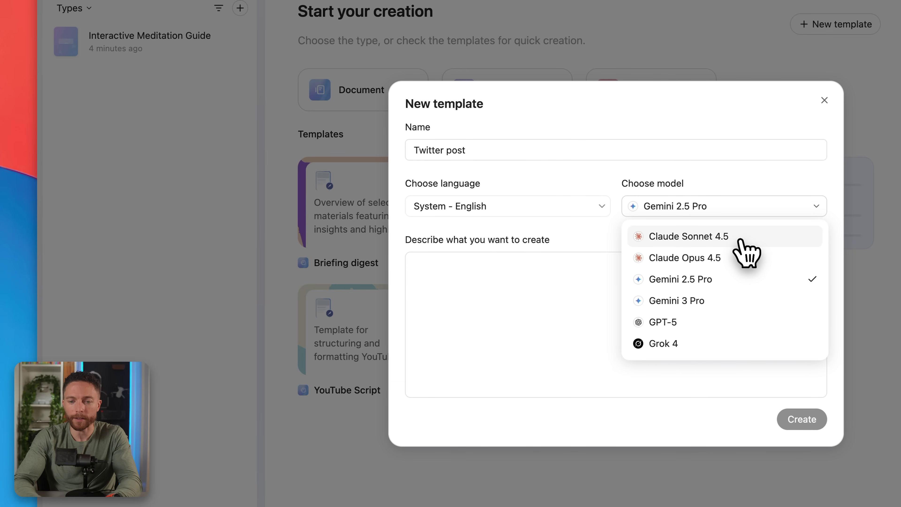
pyautogui.click(740, 240)
pyautogui.click(681, 270)
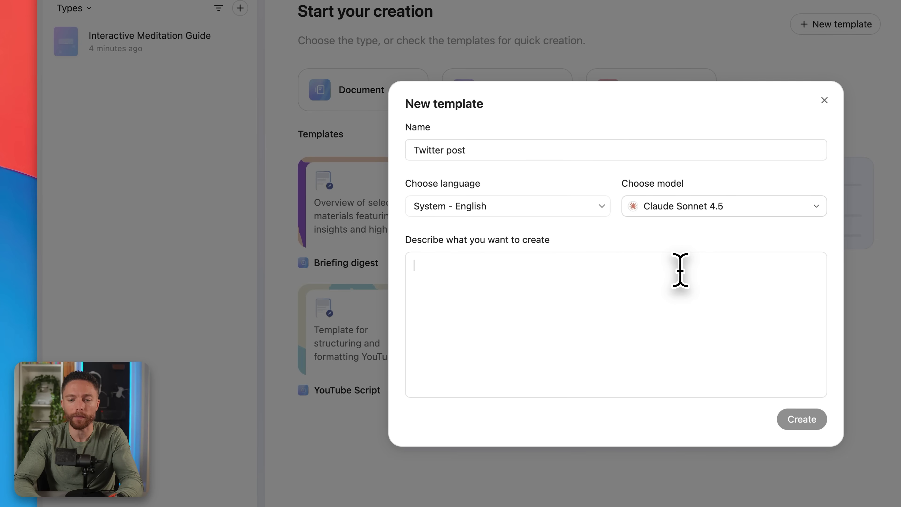
pyautogui.click(824, 100)
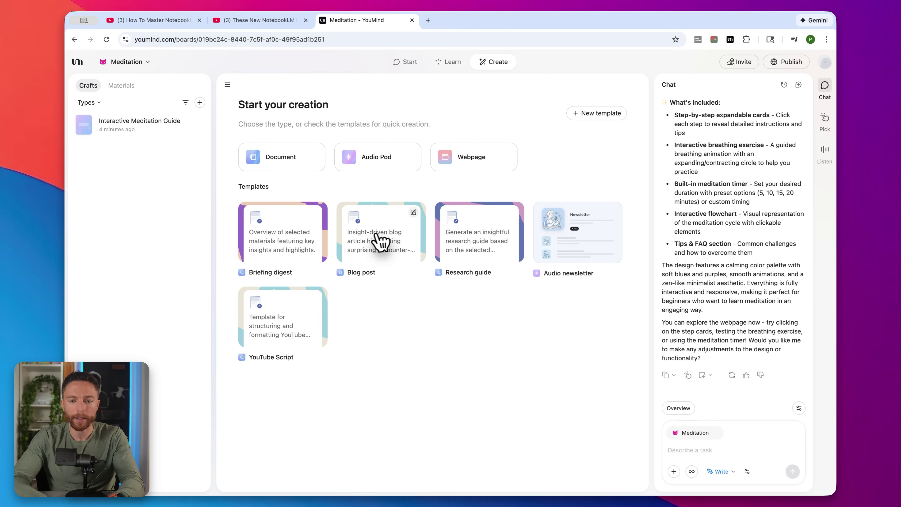
# - Generate a blog post from the Blog post template and open 'Three Surprising Truths That Changed How I See Meditation'
pyautogui.click(507, 215)
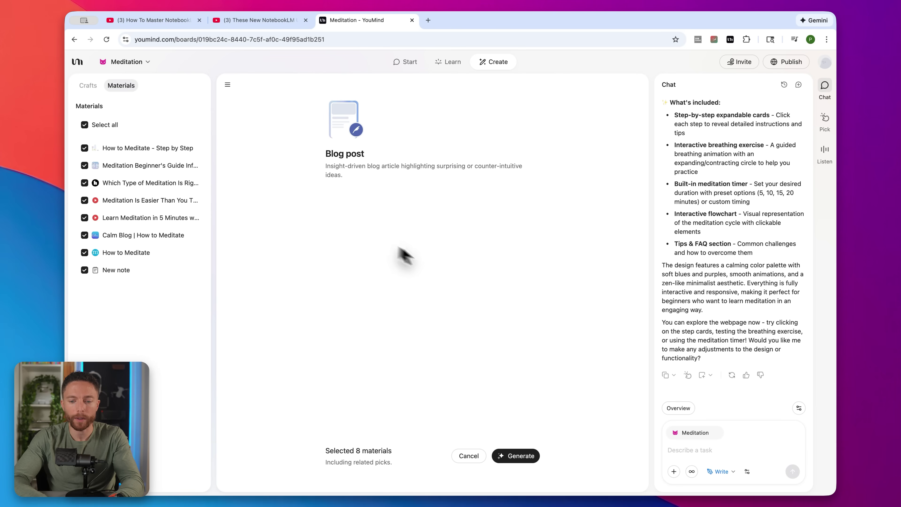
pyautogui.click(508, 456)
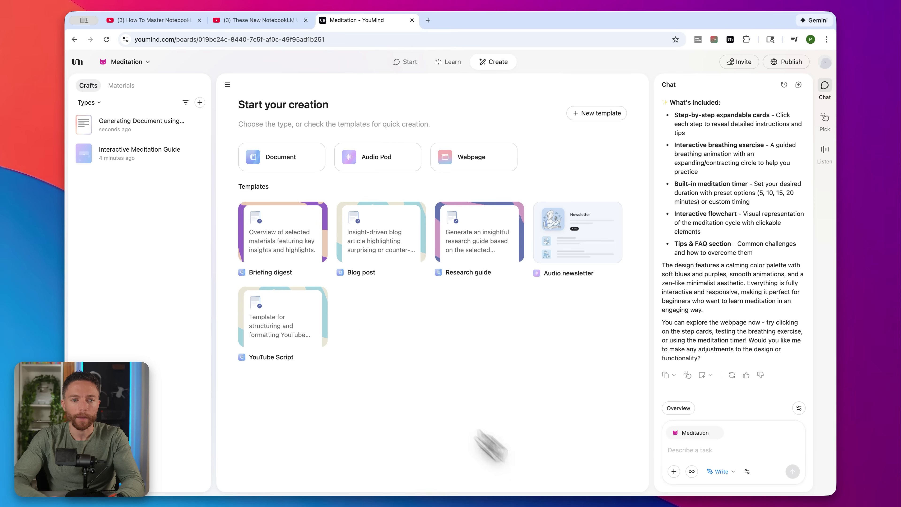
pyautogui.click(146, 129)
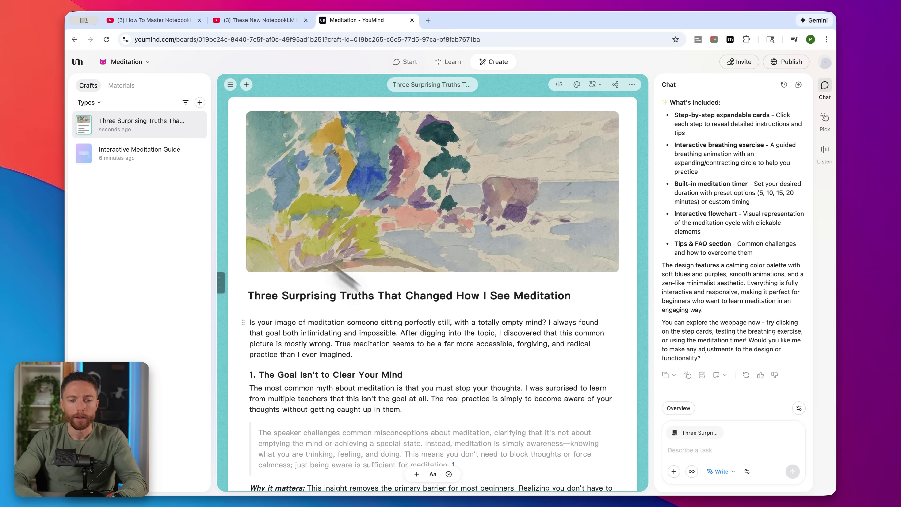
pyautogui.scroll(-3, 477, 366)
pyautogui.scroll(1, 477, 365)
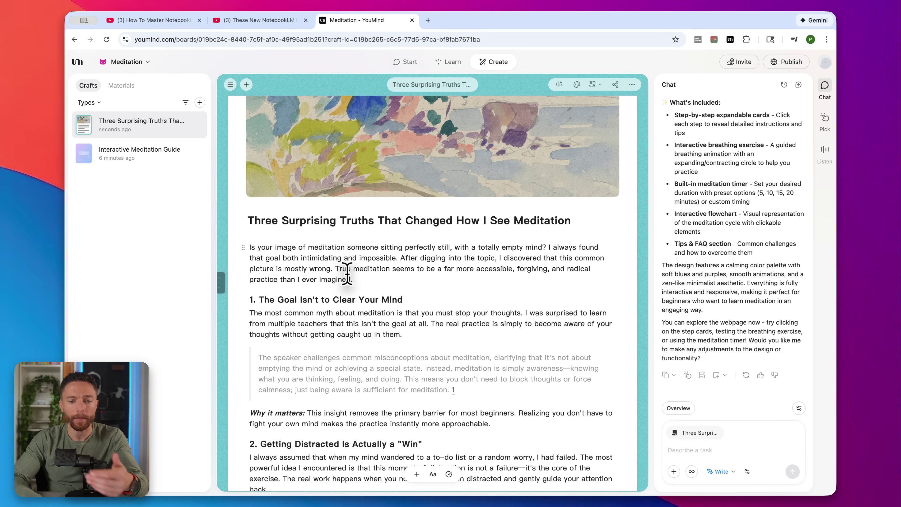
# - Delete the word 'imagined' from the blog post's first paragraph
pyautogui.doubleClick(342, 279)
pyautogui.press('BackSpace')
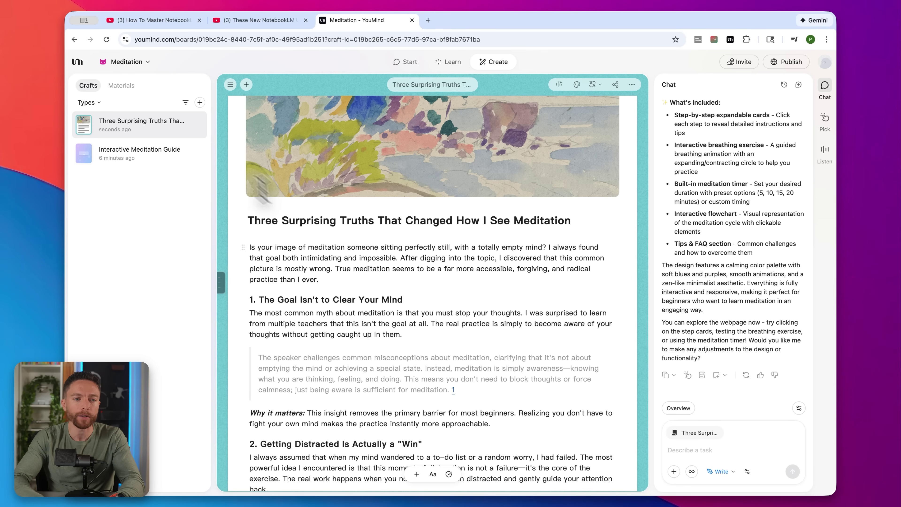
pyautogui.moveTo(282, 129)
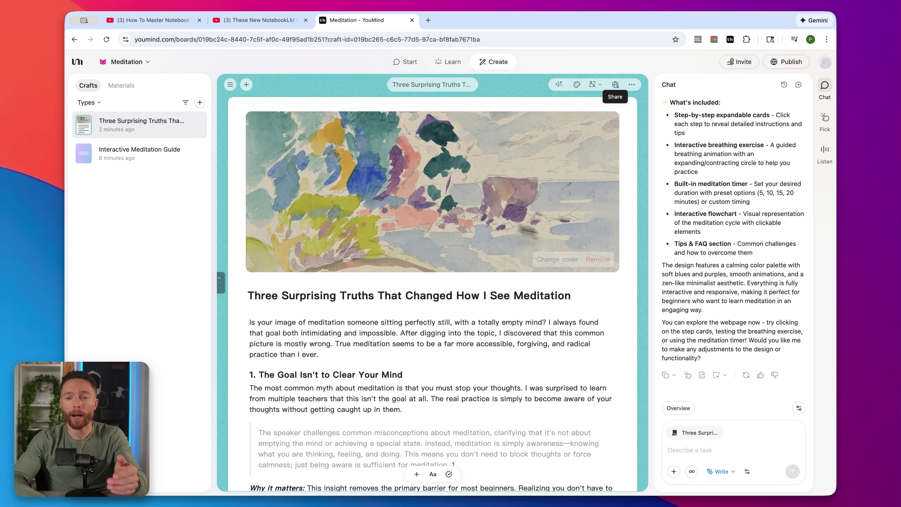
# - Publicly share the blog post and the Interactive Meditation Guide webpage, then open board publishing options
pyautogui.click(616, 86)
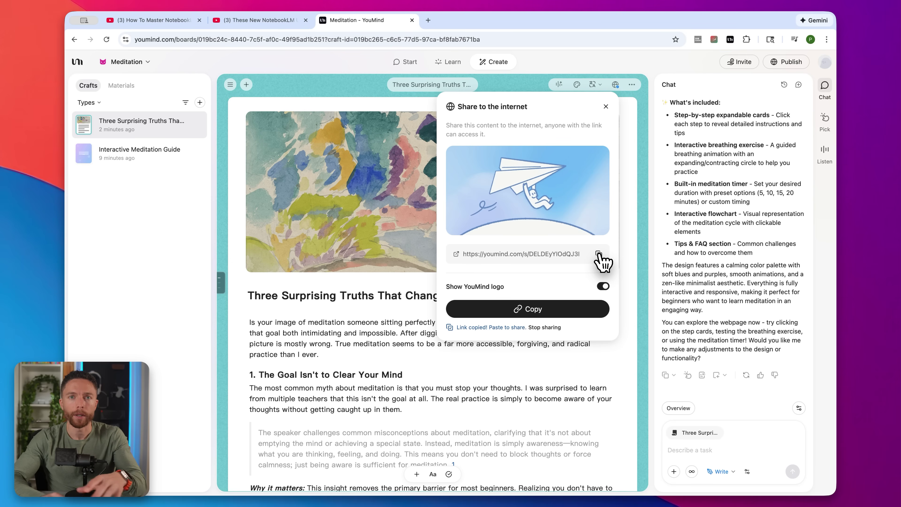
pyautogui.click(637, 222)
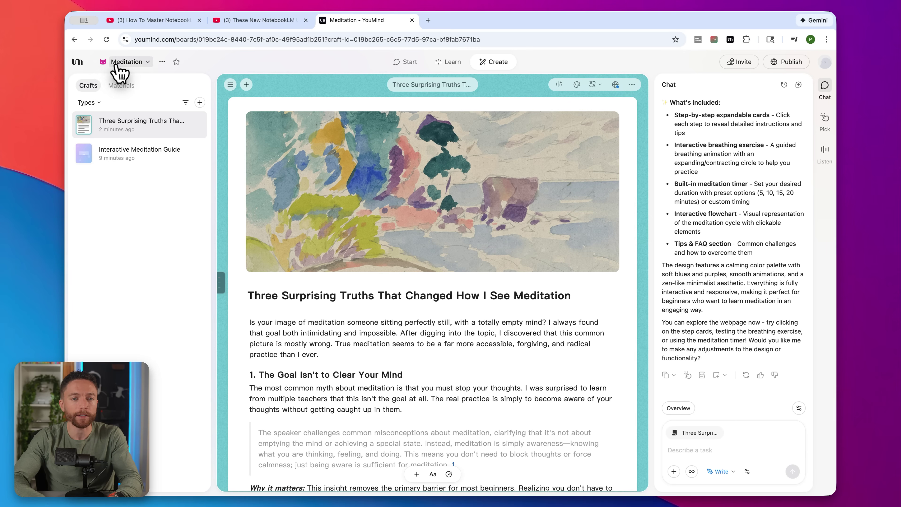
pyautogui.click(139, 153)
pyautogui.click(632, 85)
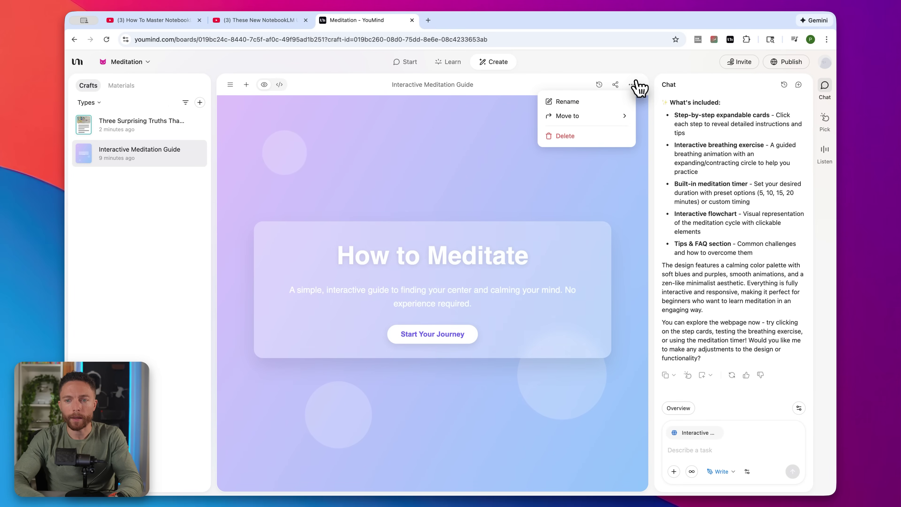
pyautogui.click(615, 84)
pyautogui.click(615, 84)
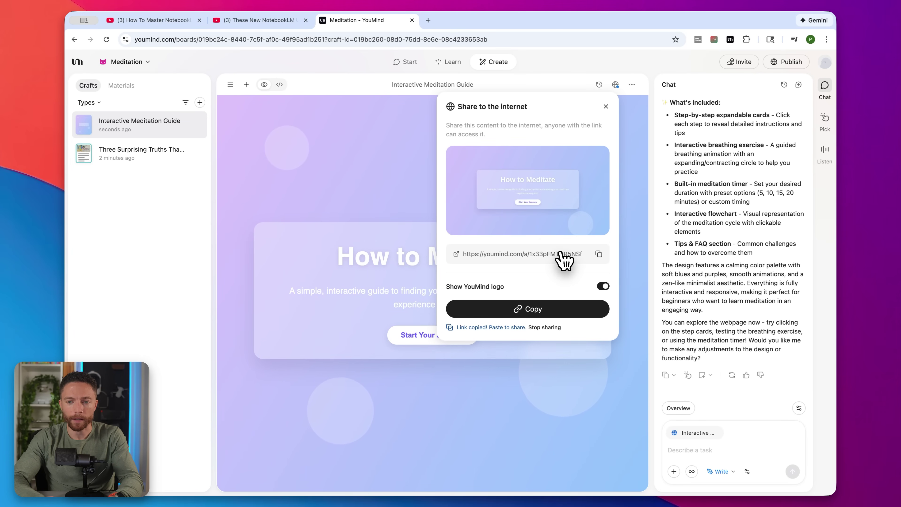
pyautogui.click(230, 85)
pyautogui.click(786, 62)
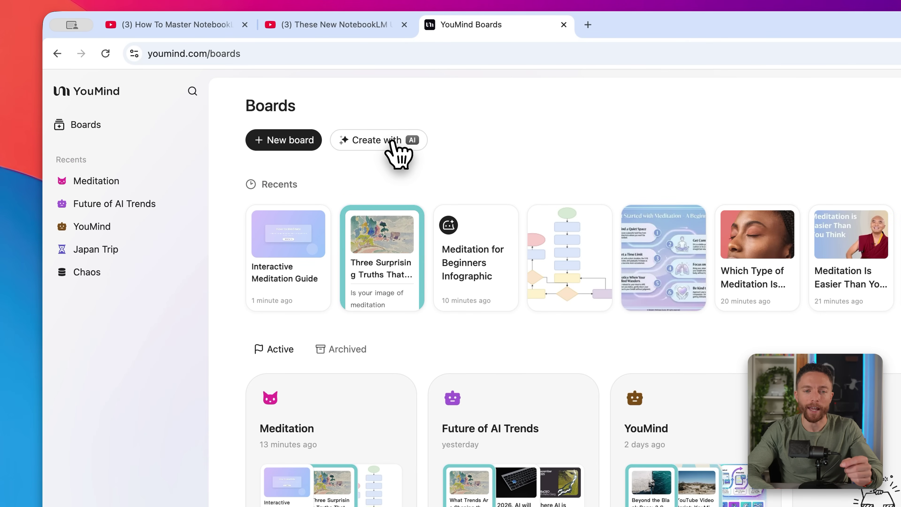
# - Start a new board with Create with AI from the Boards page
pyautogui.click(394, 142)
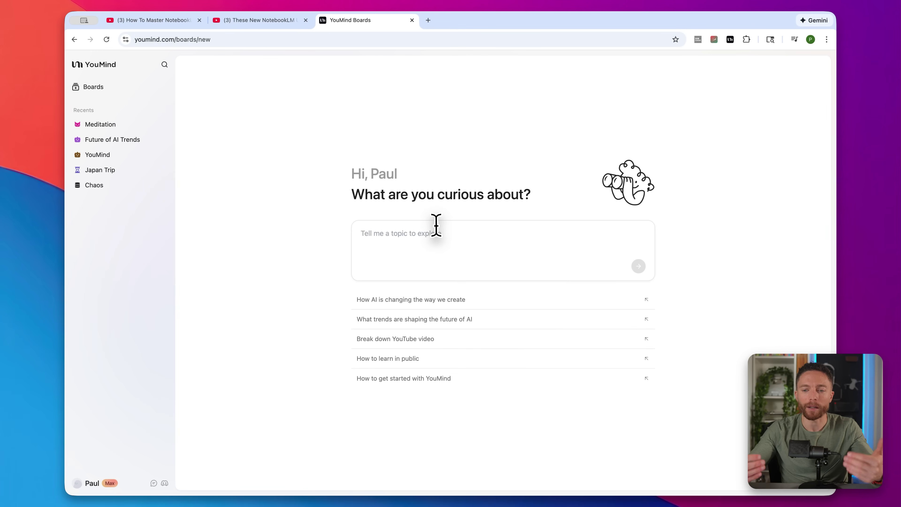
# - Submit 'How to start baking pies' to build the AI board, then review its saved pie guides
pyautogui.write('How to start baking pies')
pyautogui.click(638, 267)
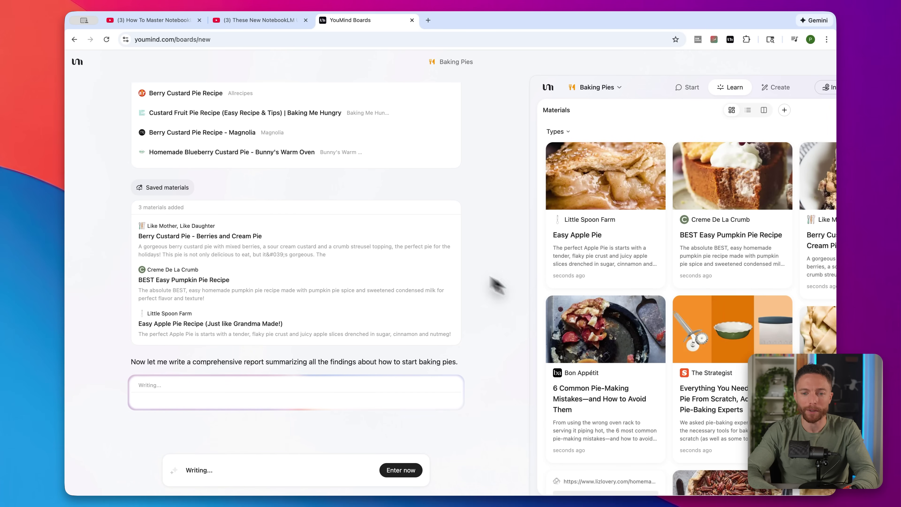
pyautogui.scroll(15, 306, 234)
pyautogui.scroll(20, 308, 236)
pyautogui.scroll(-20, 308, 235)
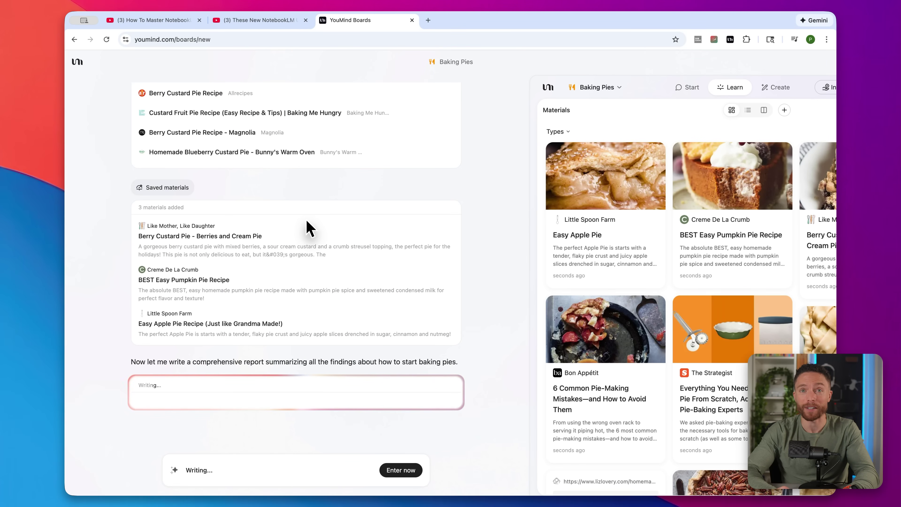